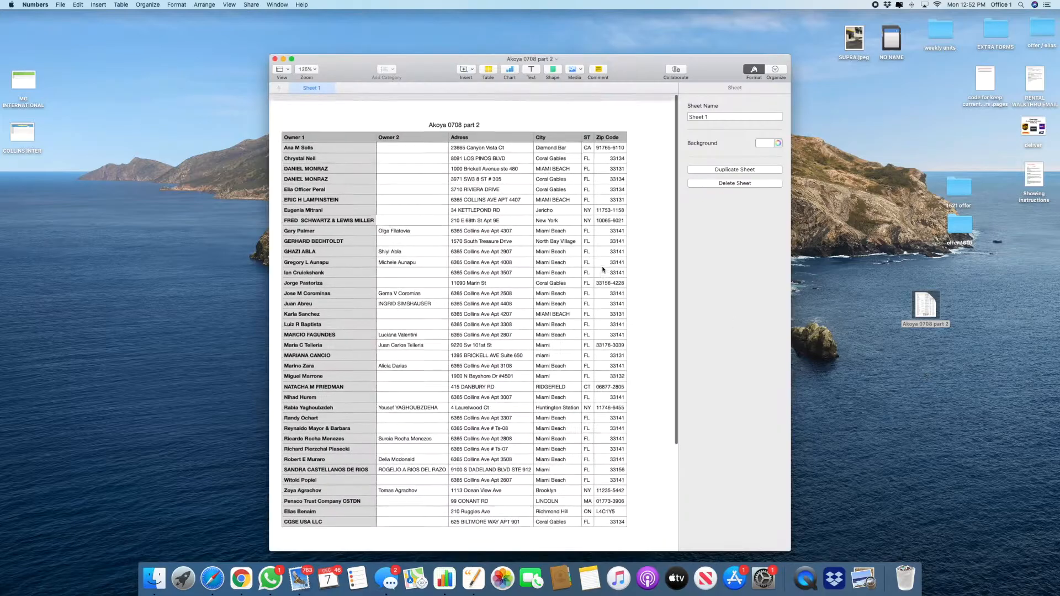
# - Examine the owner and address rows in the Akoya 0708 part 2 spreadsheet, closing it when done
pyautogui.scroll(-1, 568, 170)
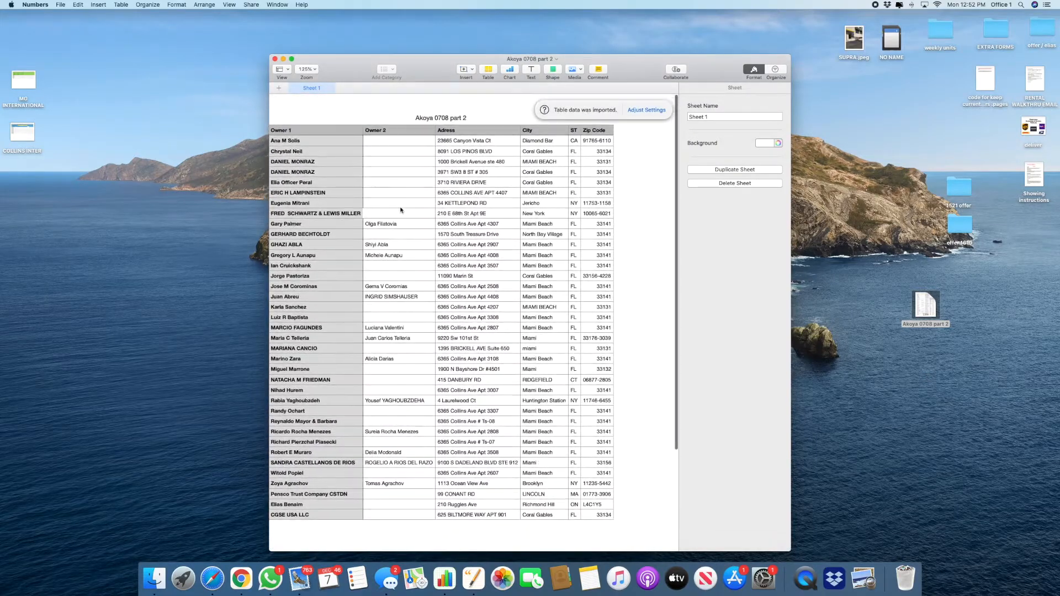
pyautogui.click(279, 140)
pyautogui.moveTo(278, 140); pyautogui.dragTo(281, 515)
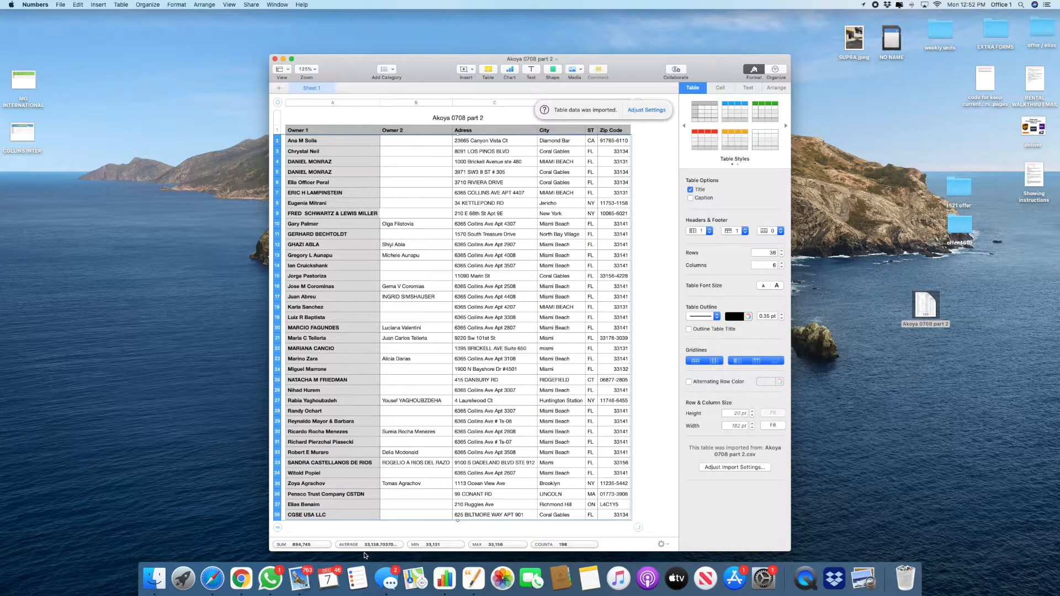
pyautogui.click(339, 118)
pyautogui.moveTo(271, 58); pyautogui.dragTo(232, 40)
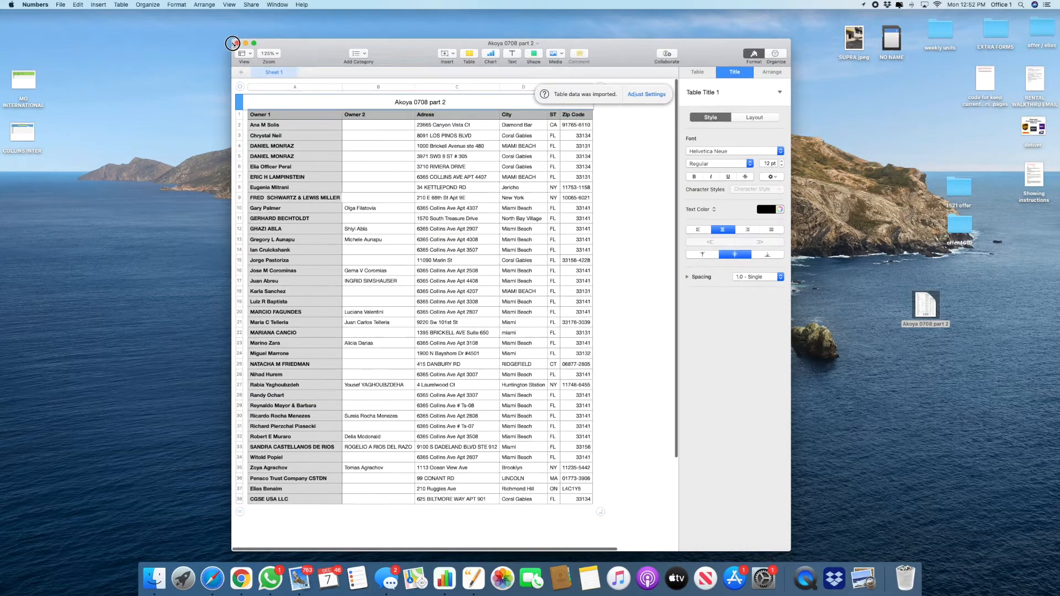
pyautogui.click(226, 257)
pyautogui.scroll(-1, 306, 275)
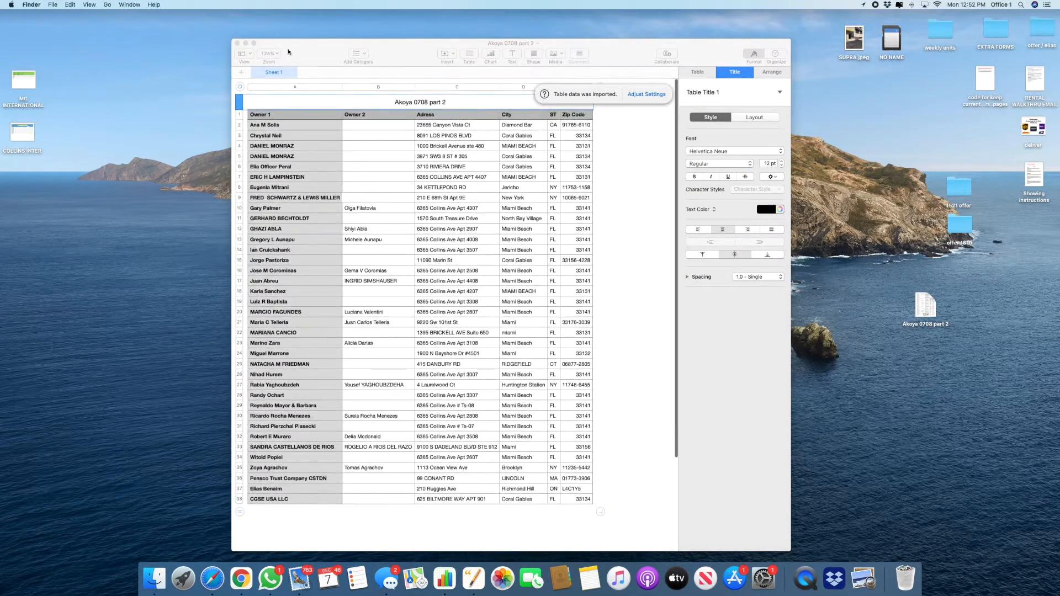
pyautogui.click(309, 64)
pyautogui.click(237, 42)
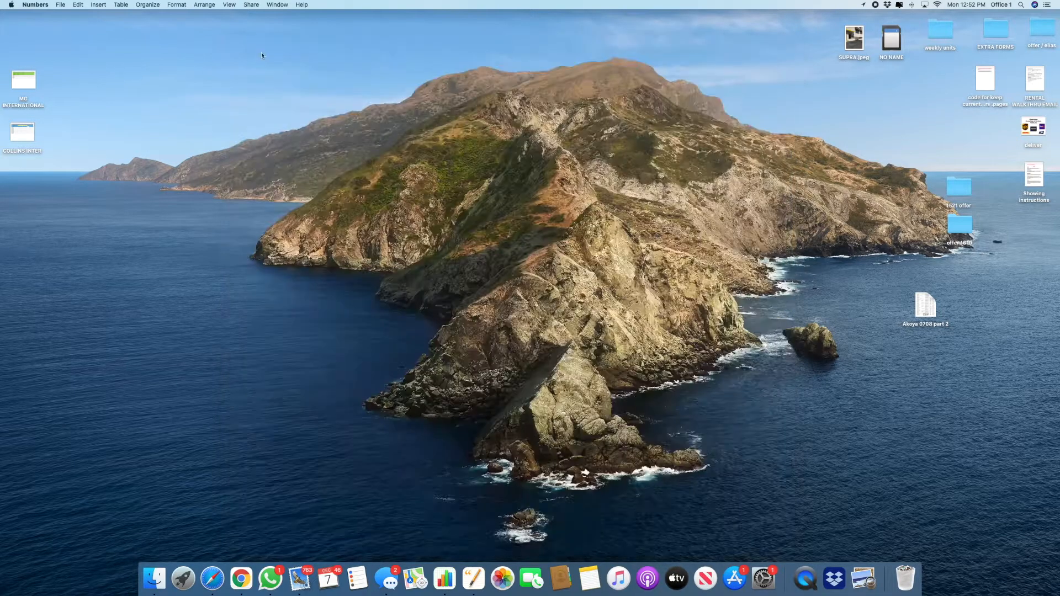
# - Reopen Akoya 0708 part 2 from the desktop and examine its header row from Owner 1 to Zip Code, closing it when done
pyautogui.doubleClick(925, 306)
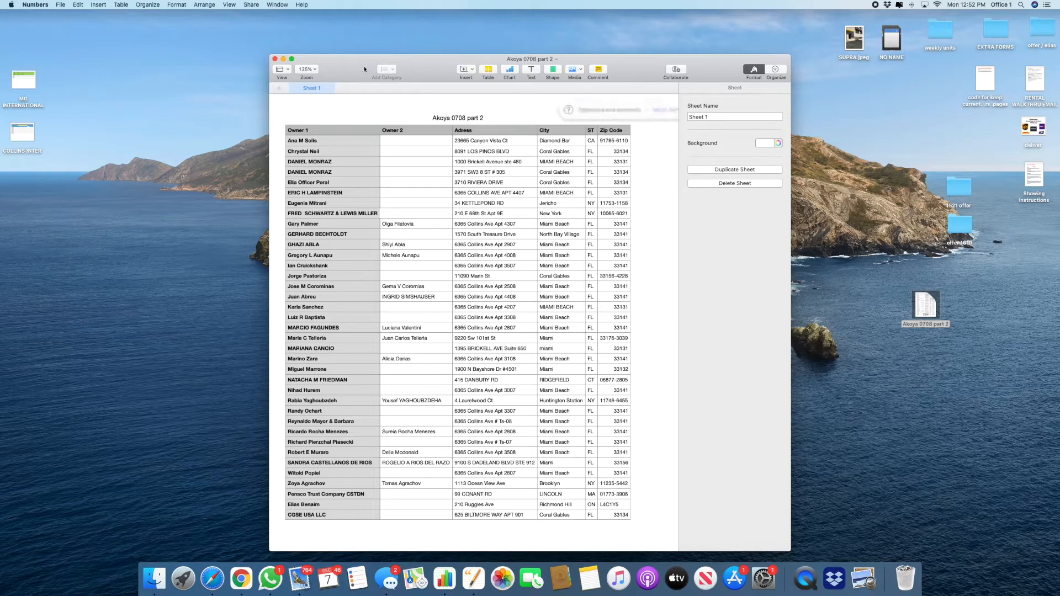
pyautogui.click(269, 56)
pyautogui.click(266, 52)
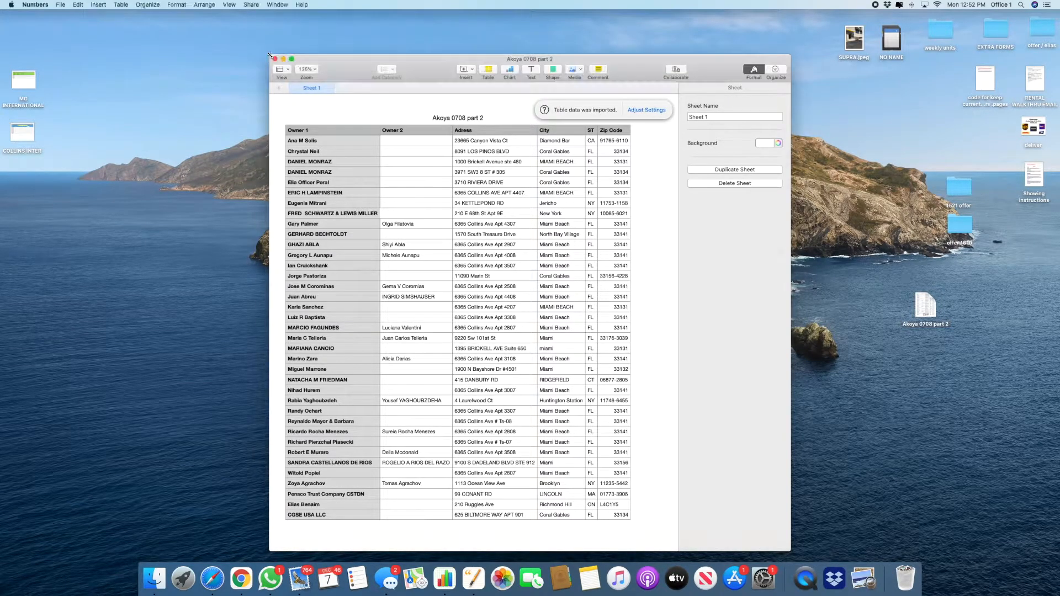
pyautogui.moveTo(265, 50); pyautogui.dragTo(191, 39)
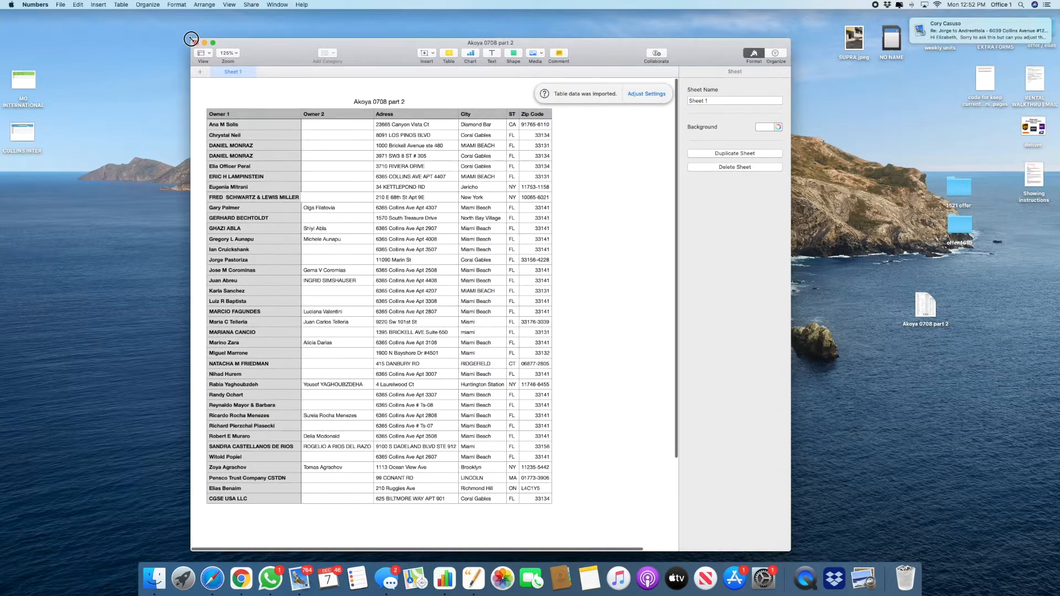
pyautogui.click(135, 87)
pyautogui.scroll(2, 440, 268)
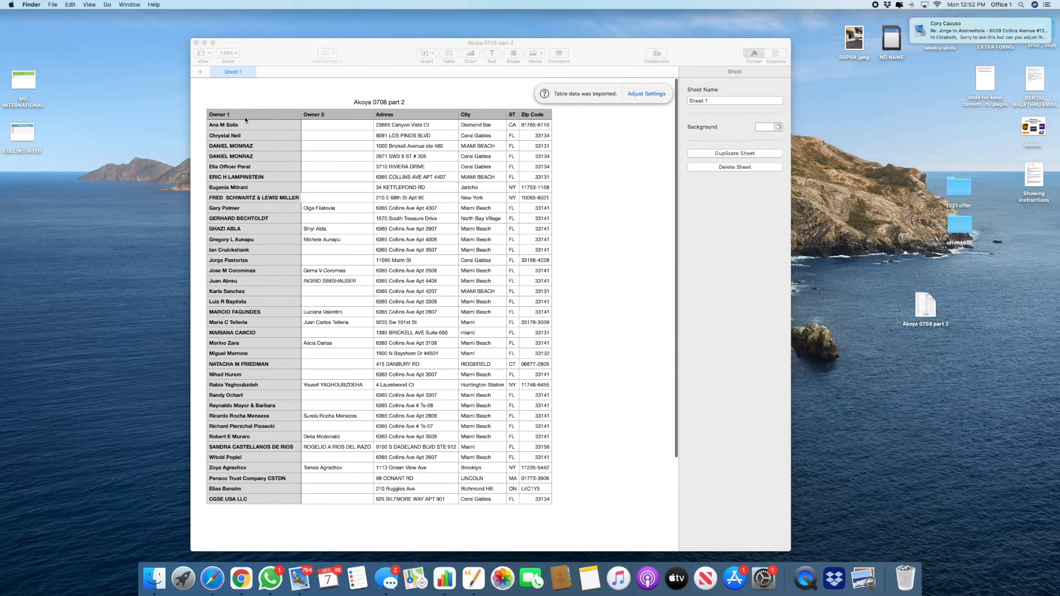
pyautogui.click(244, 118)
pyautogui.click(334, 116)
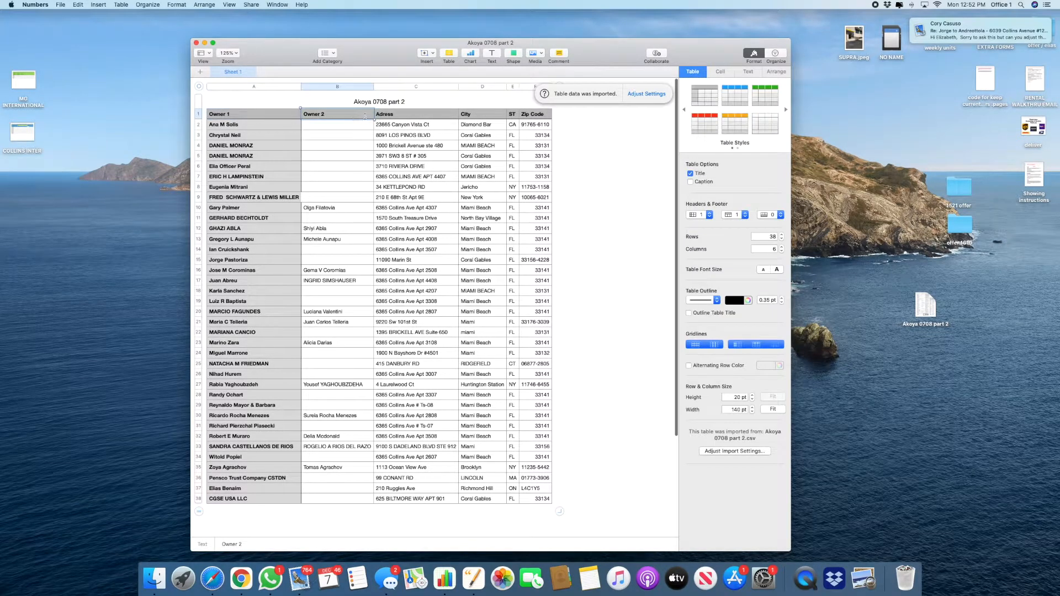
pyautogui.click(227, 112)
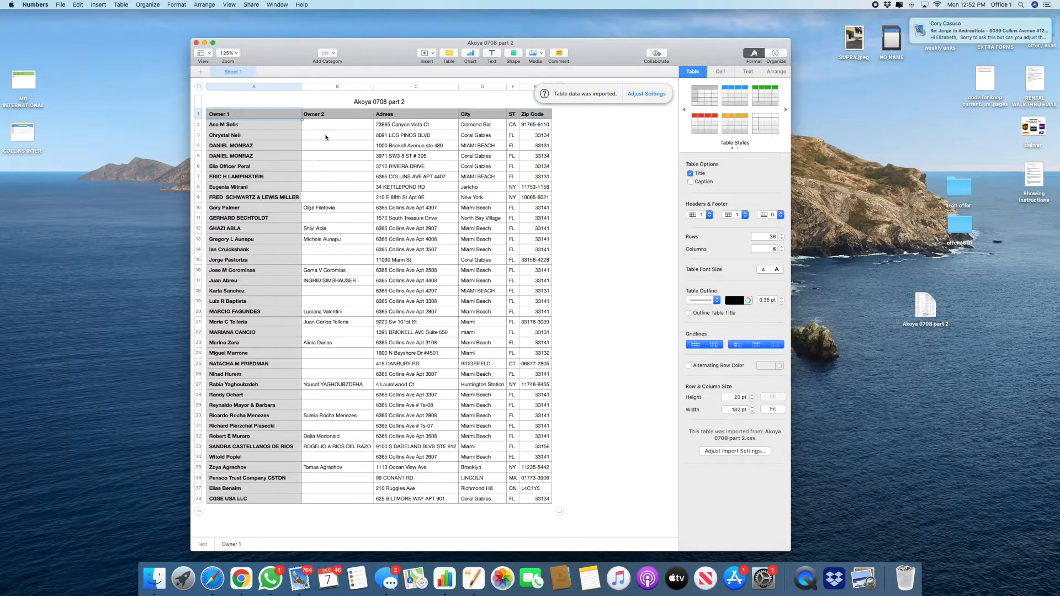
pyautogui.click(323, 117)
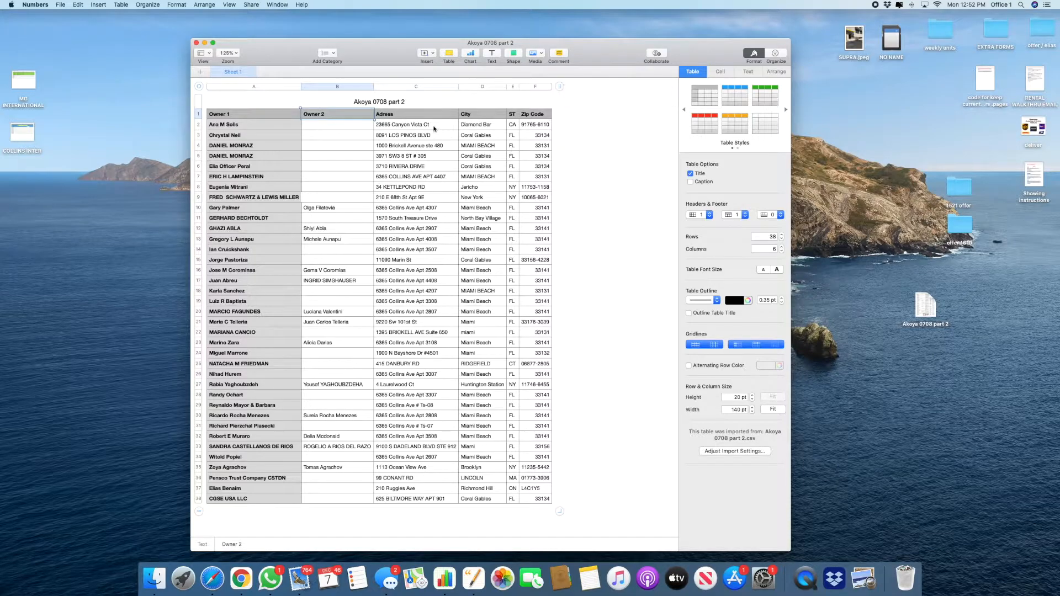
pyautogui.click(568, 113)
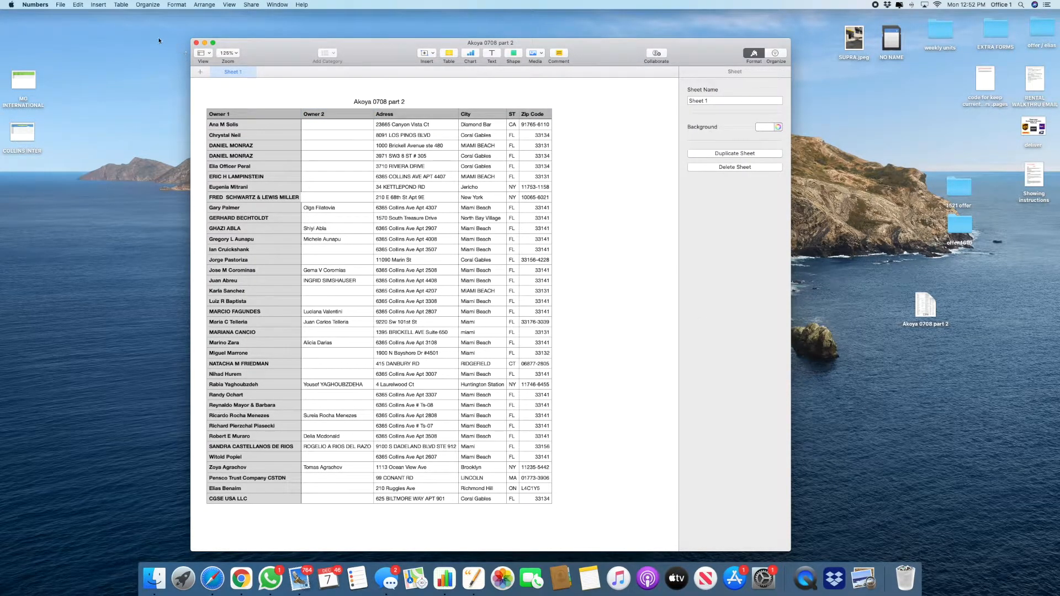
pyautogui.click(195, 42)
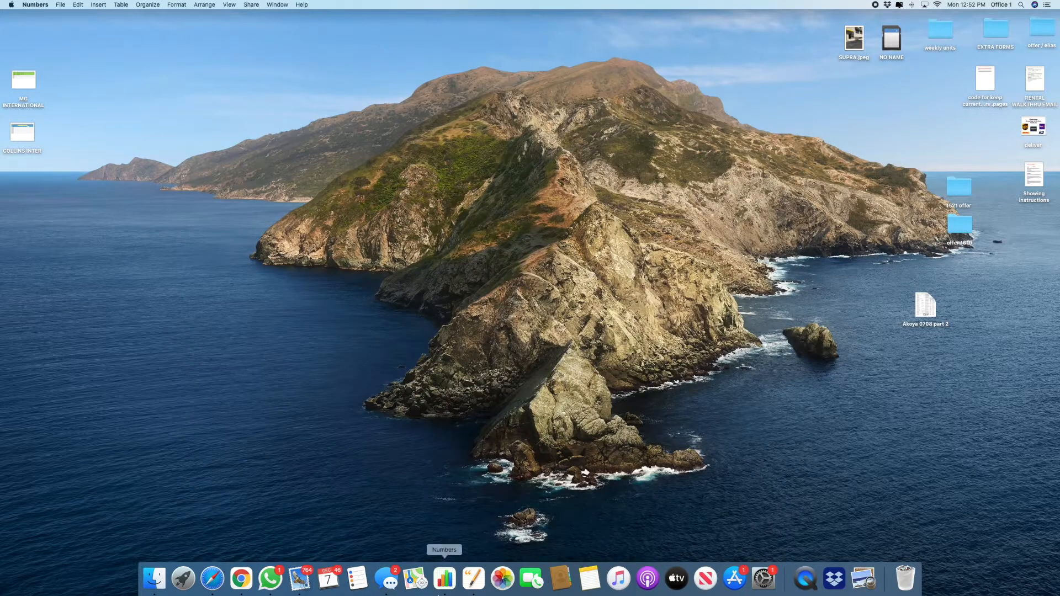
# - Switch to Contacts and delete the iCloud group "akoya lines 07-08"
pyautogui.click(558, 579)
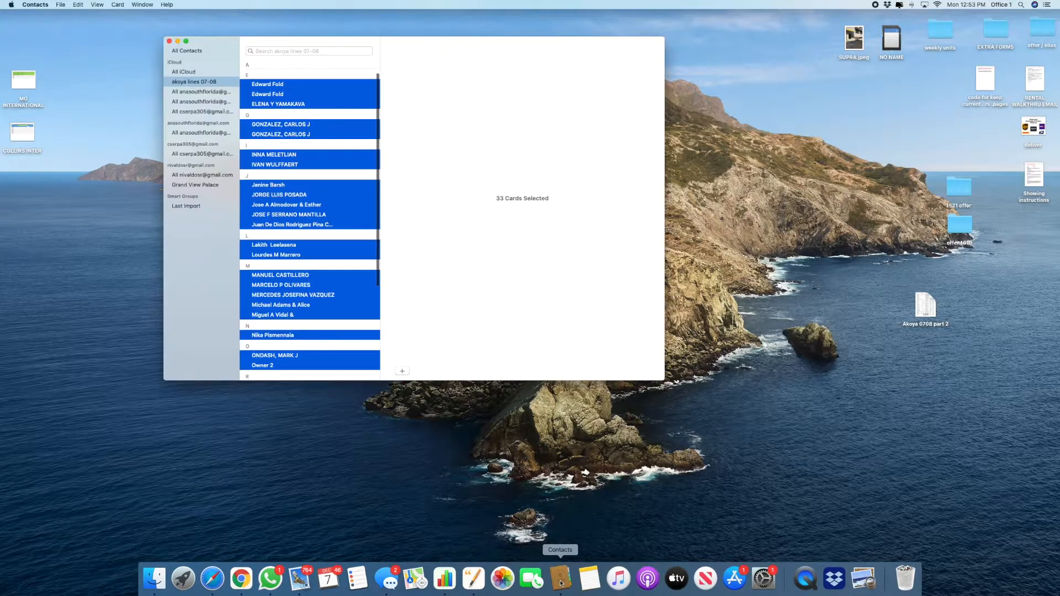
pyautogui.click(191, 81)
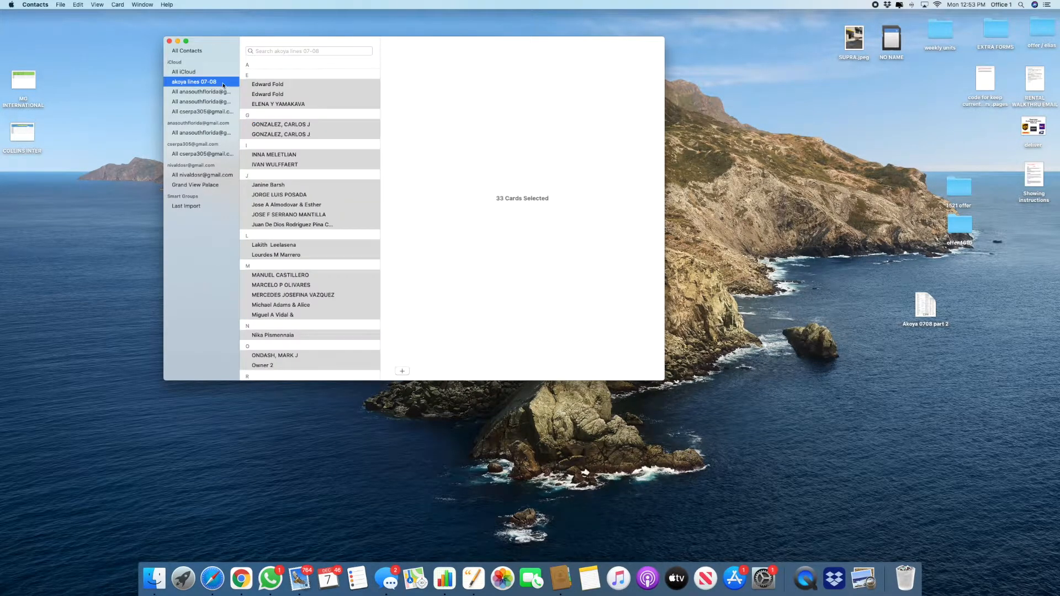
pyautogui.press('Delete')
pyautogui.press('Return')
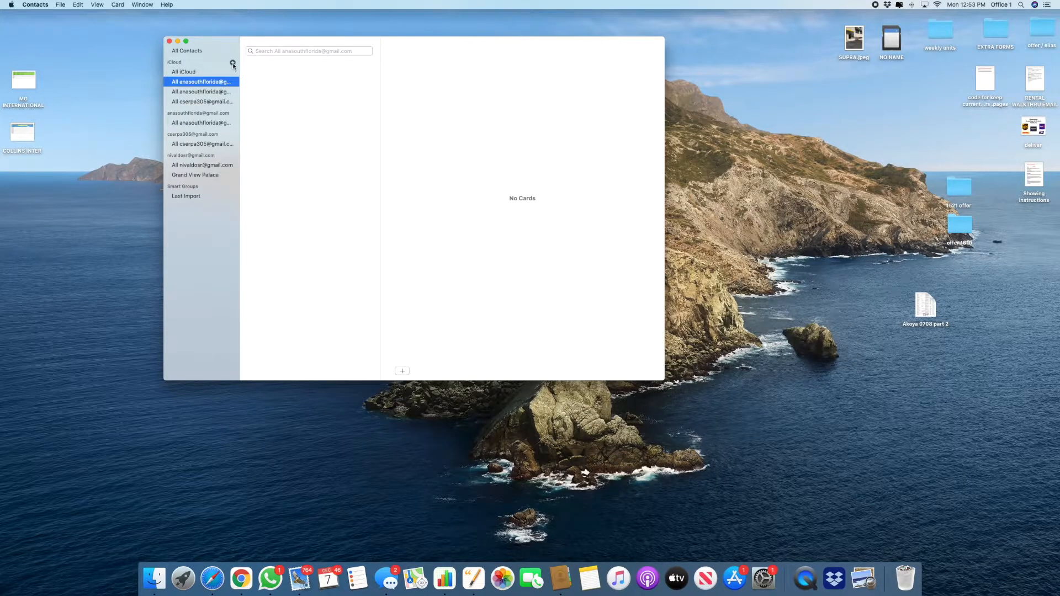
# - Create a new iCloud contact group named "akoya 07-08/ part 2"
pyautogui.click(233, 63)
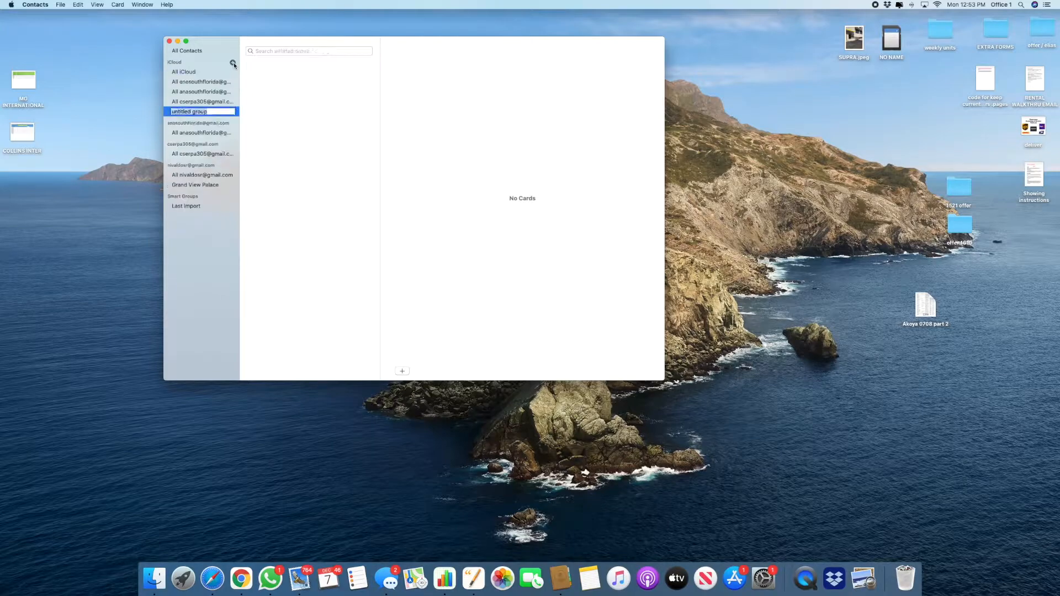
pyautogui.write('akpya 07-')
pyautogui.write(' 08')
pyautogui.write('-0')
pyautogui.write('8/ part 2')
pyautogui.press('Return')
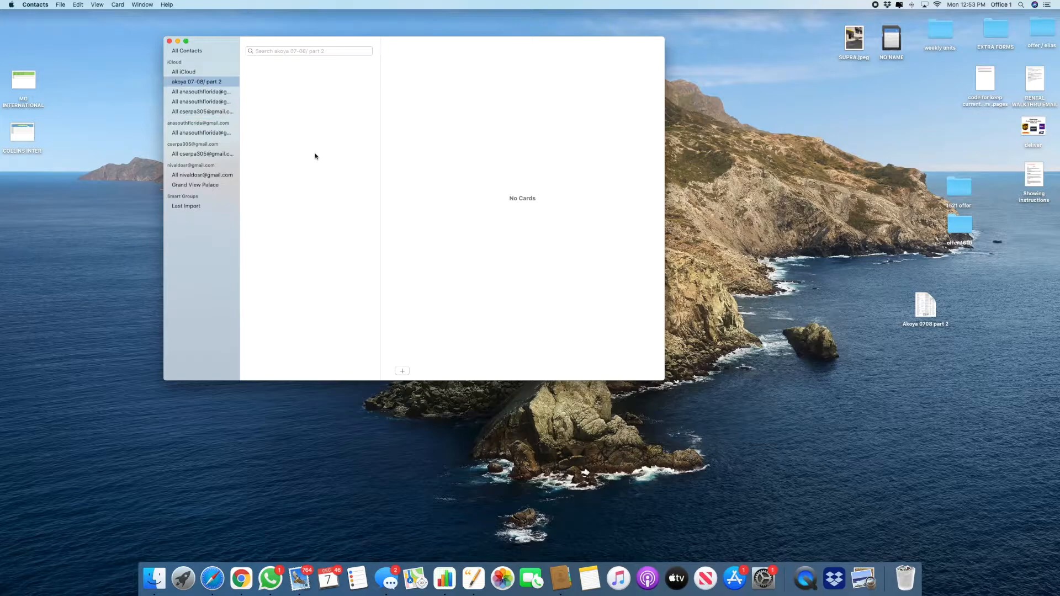
# - Start importing the Akoya 0708 part 2 CSV file from the Desktop into the "akoya 07-08/ part 2" group
pyautogui.click(216, 83)
pyautogui.click(214, 82)
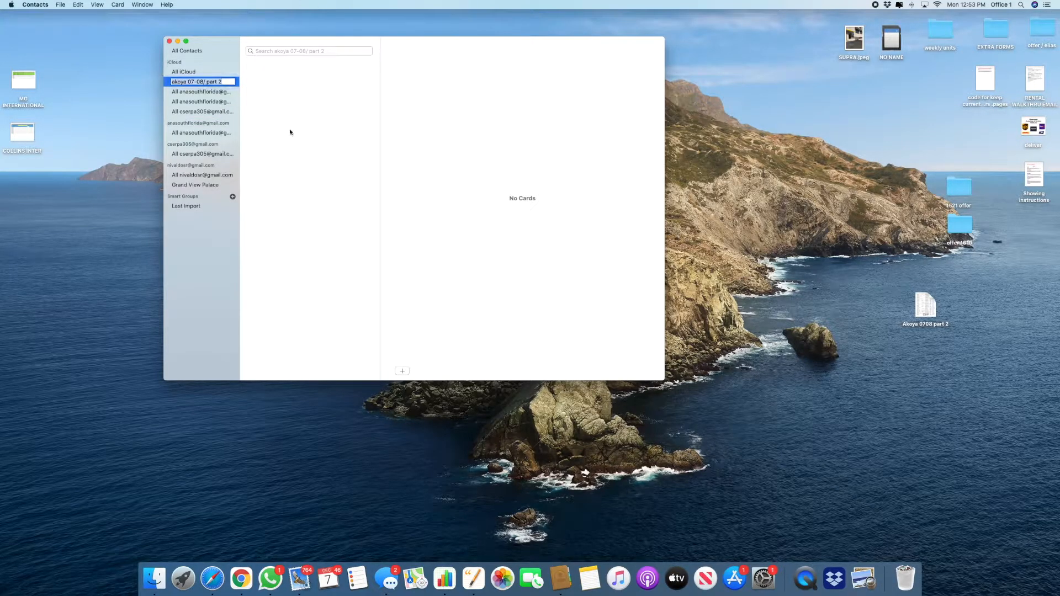
pyautogui.click(61, 4)
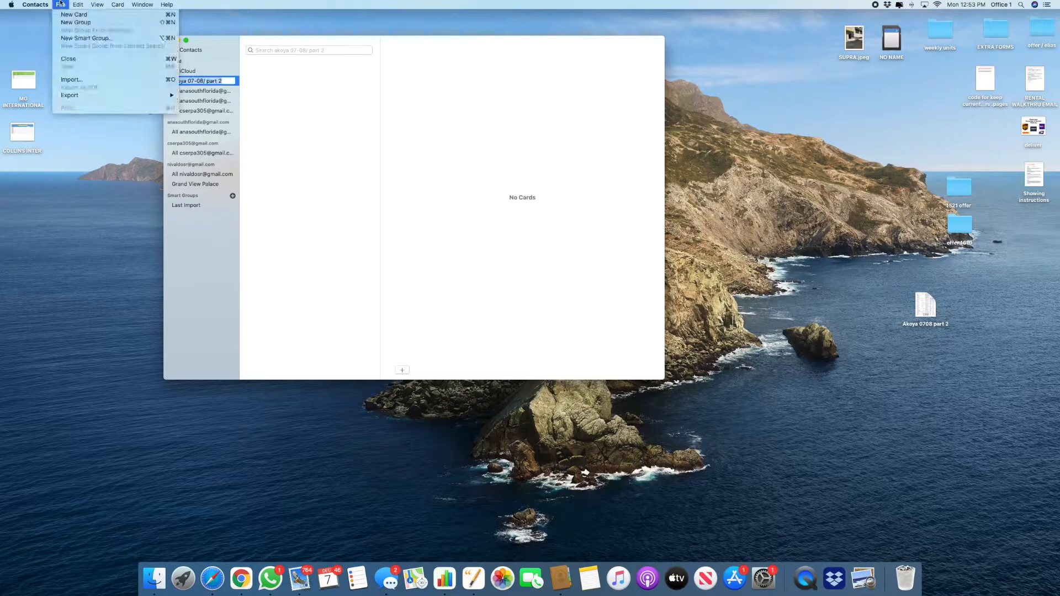
pyautogui.click(72, 80)
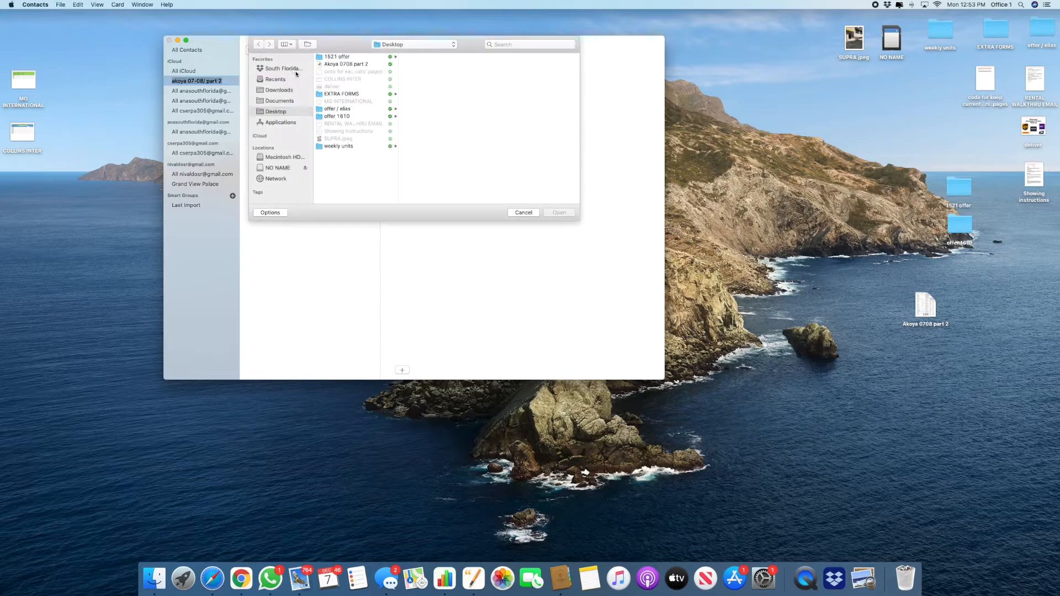
pyautogui.click(353, 64)
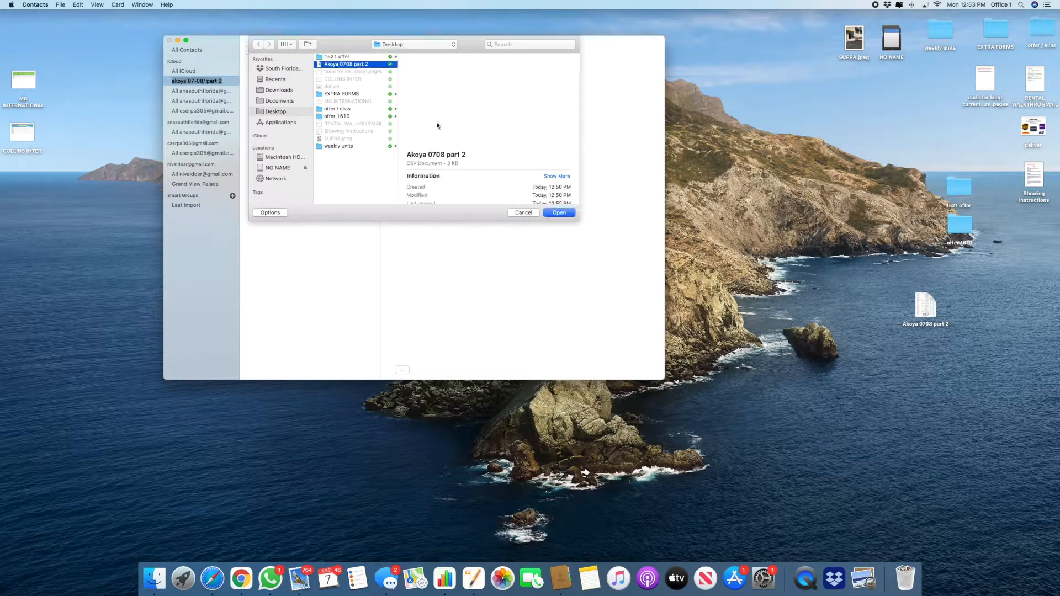
pyautogui.click(559, 213)
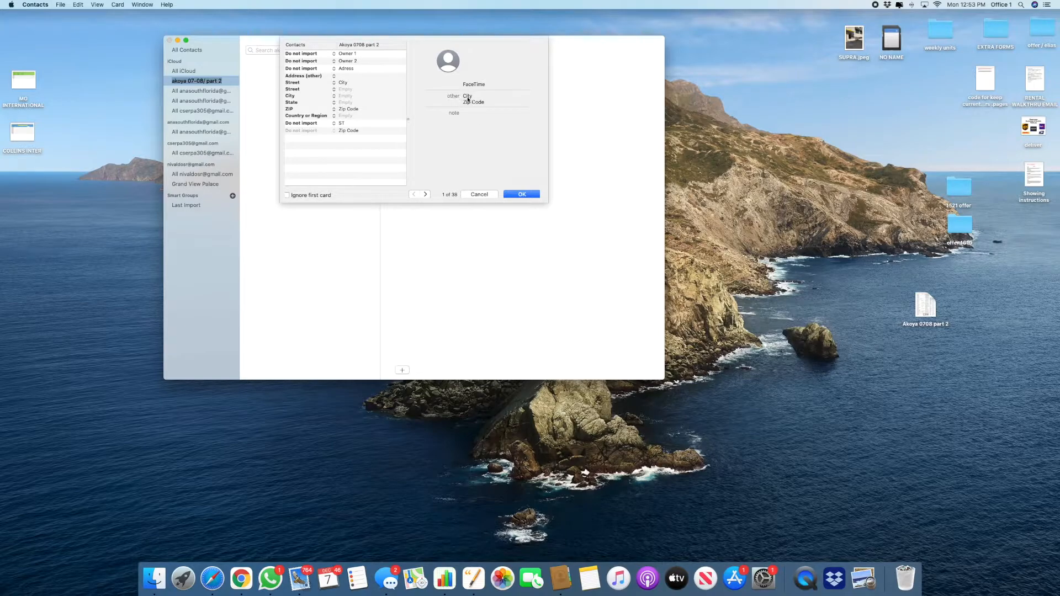
# - Map the Owner 1 column to First and the Owner 2 column to Company in the import settings
pyautogui.click(335, 76)
pyautogui.click(336, 77)
pyautogui.click(335, 54)
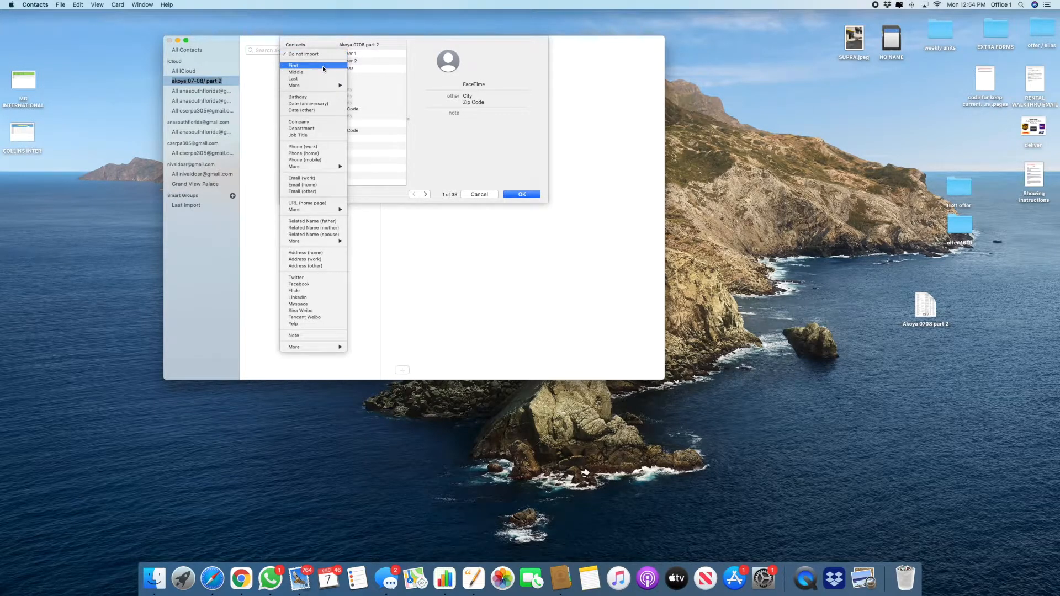
pyautogui.click(324, 67)
pyautogui.click(449, 60)
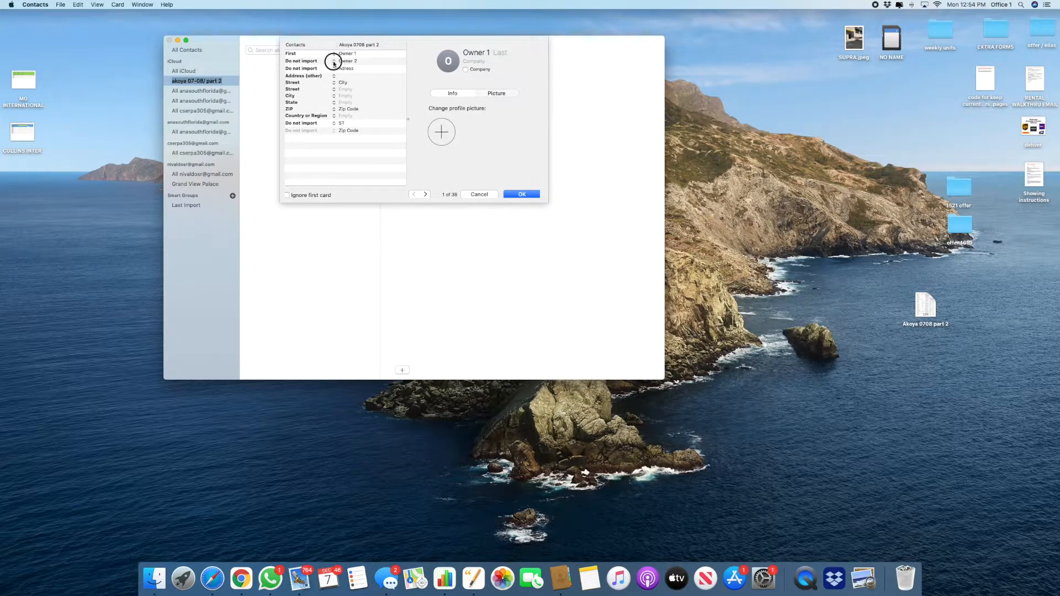
pyautogui.click(333, 61)
pyautogui.click(310, 130)
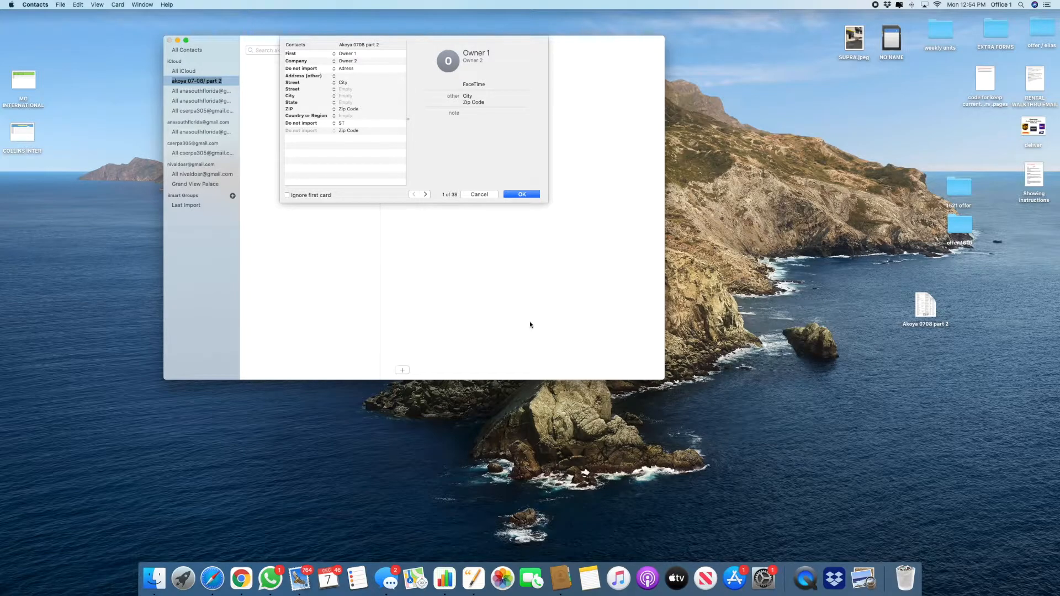
# - Map the first Street line to the Adress column and the City field to the City column
pyautogui.click(332, 83)
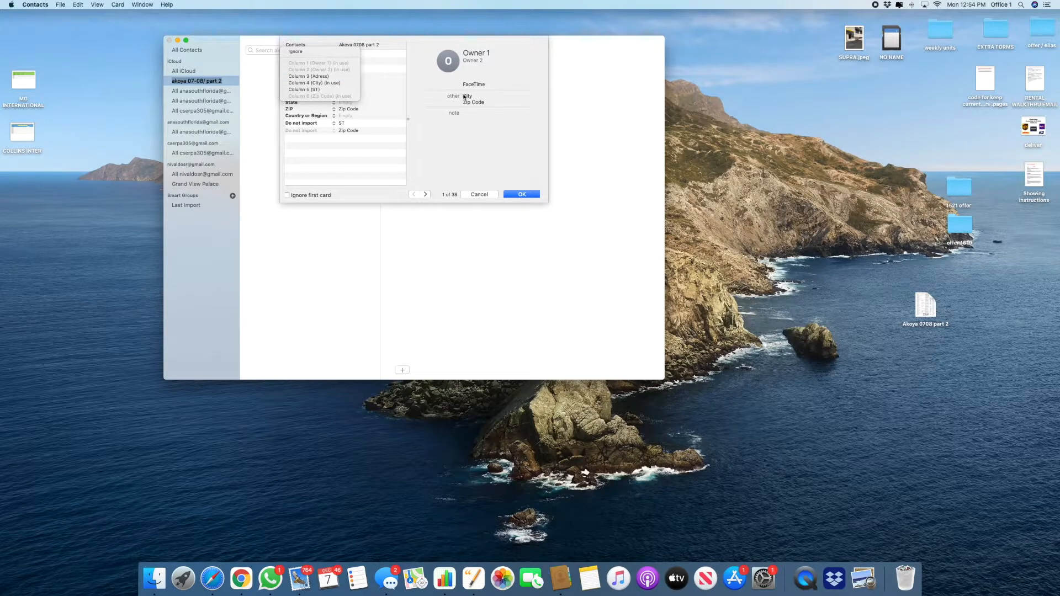
pyautogui.click(331, 76)
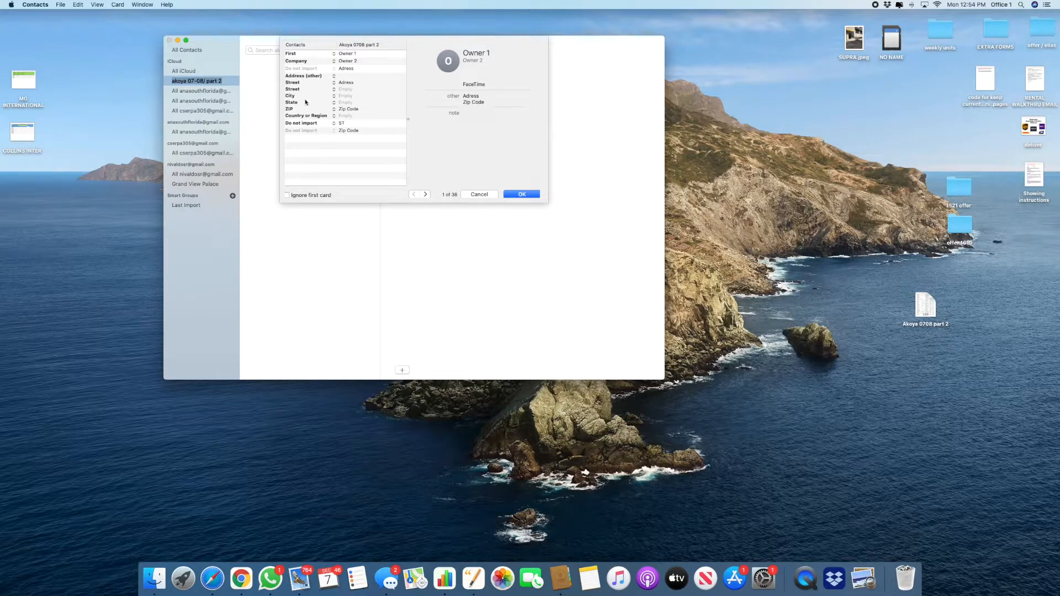
pyautogui.click(333, 89)
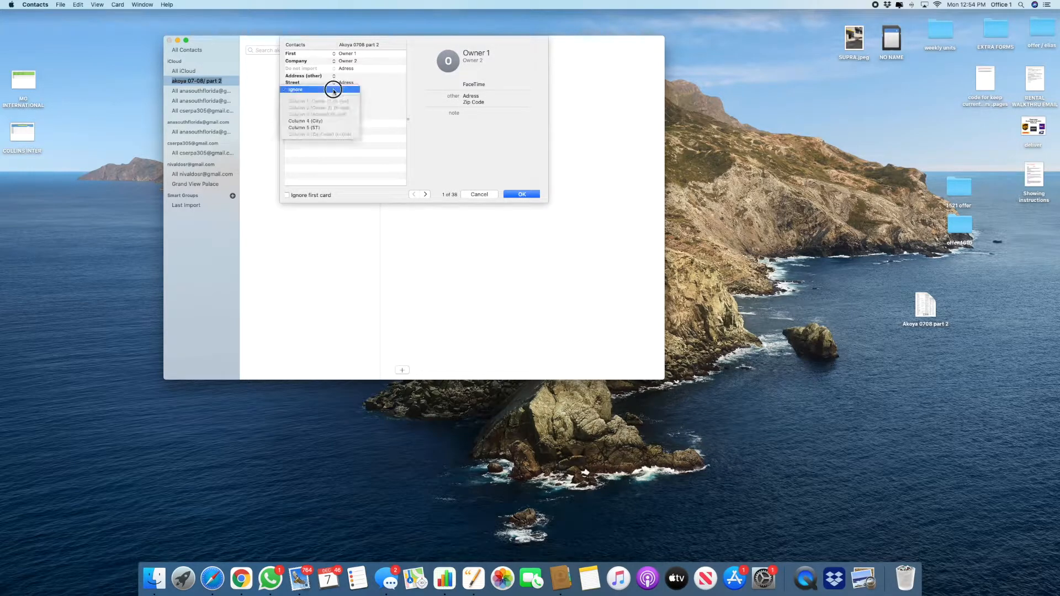
pyautogui.click(326, 130)
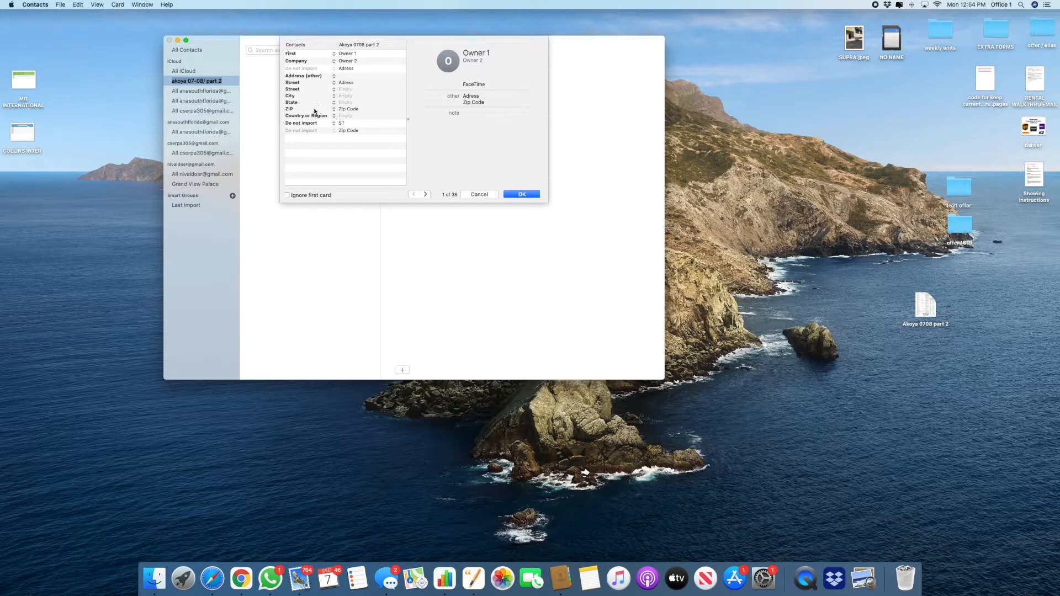
pyautogui.click(334, 96)
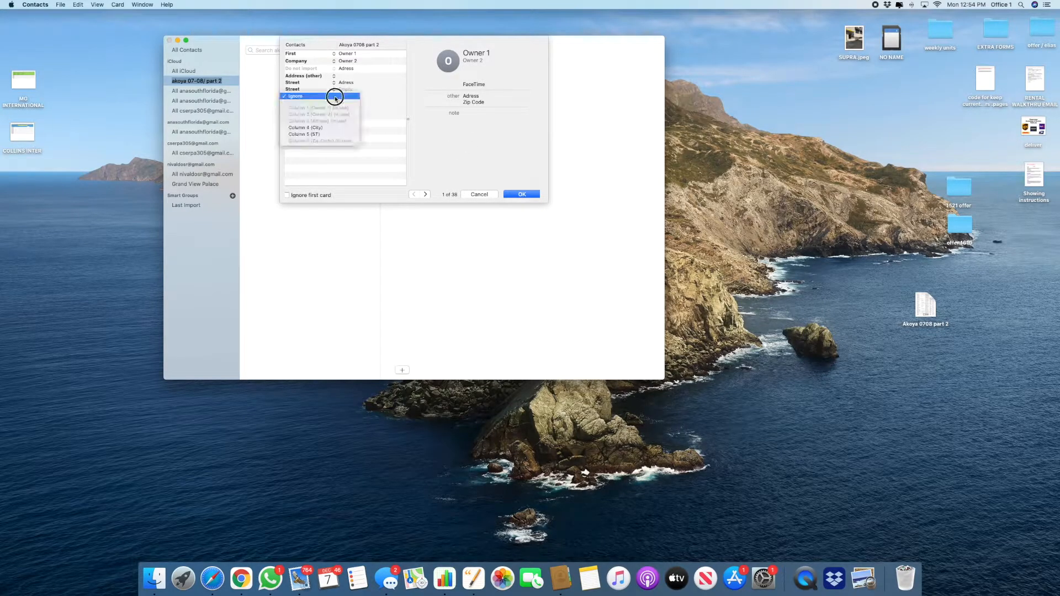
pyautogui.click(326, 130)
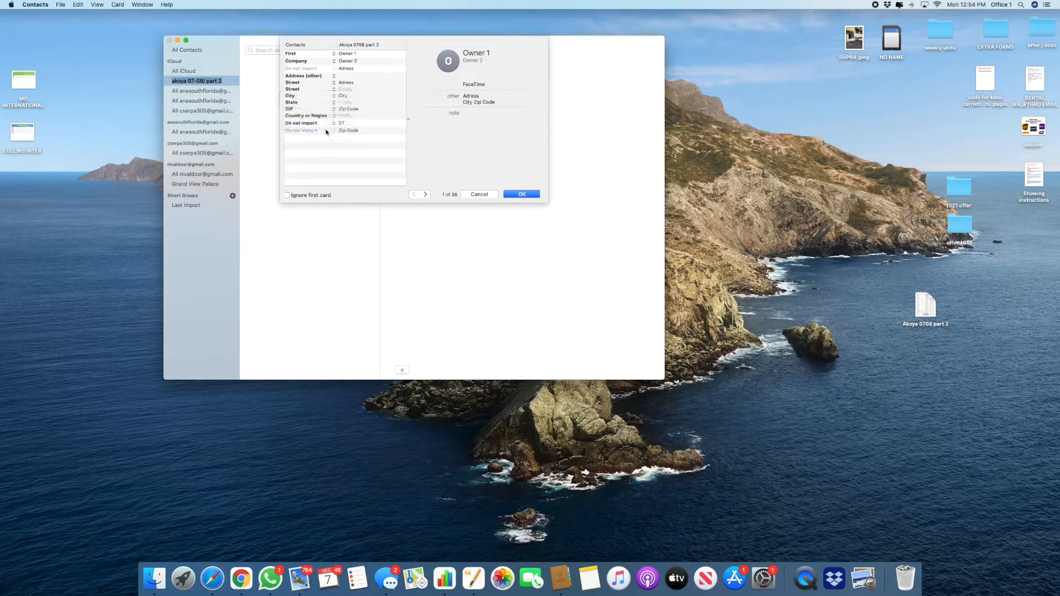
# - Map the State field to the ST column and check the column choice for ZIP
pyautogui.click(333, 103)
pyautogui.click(319, 143)
pyautogui.click(333, 110)
pyautogui.click(334, 111)
pyautogui.click(480, 135)
# - Exclude the header row by ignoring the first card, and preview the contact cards up to the third one
pyautogui.click(315, 196)
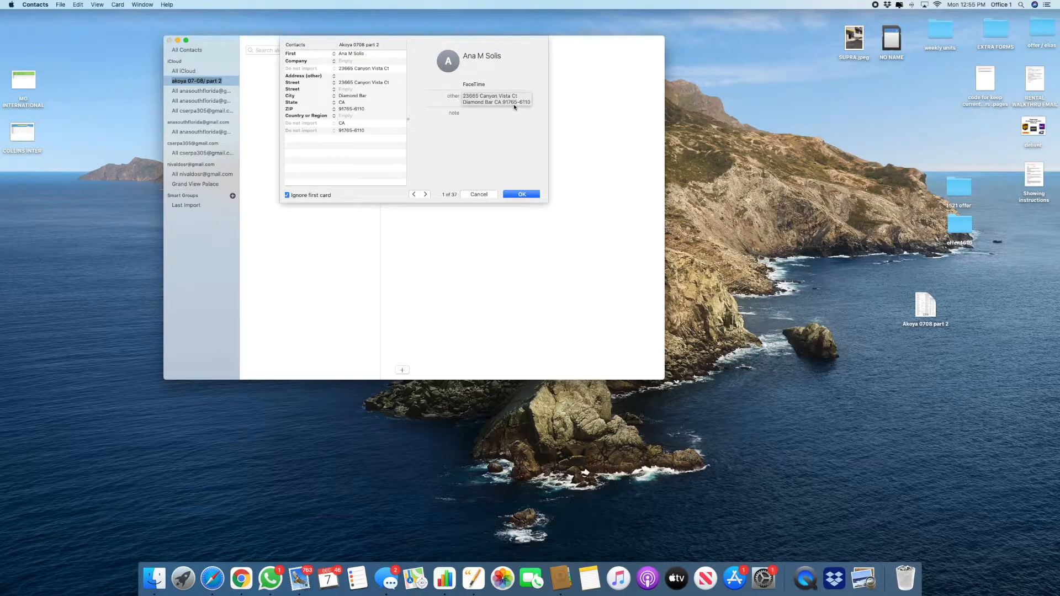
pyautogui.click(425, 193)
pyautogui.click(426, 194)
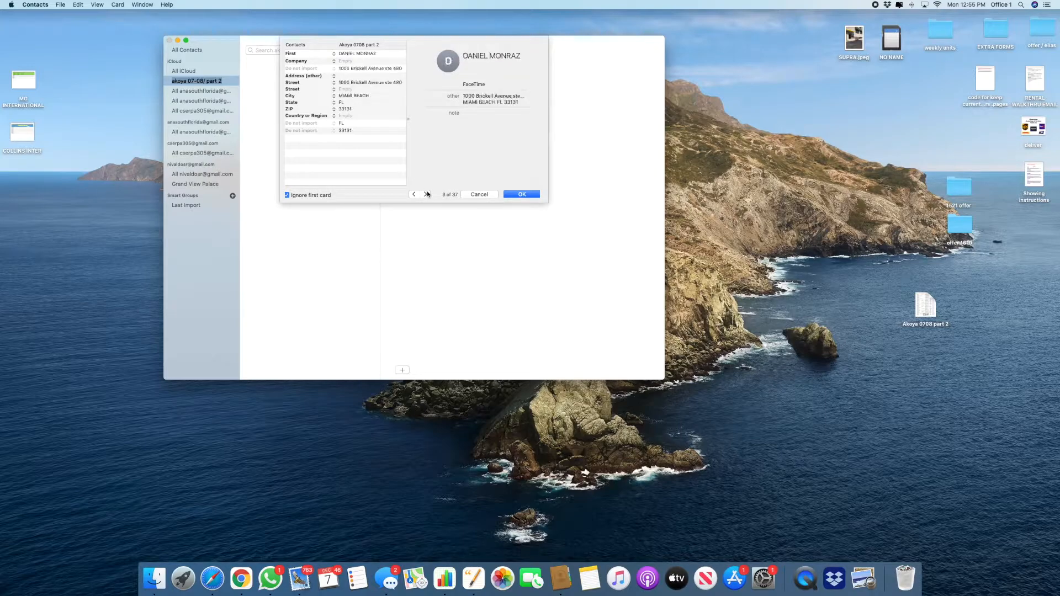
# - Preview the mapped contact cards from the third up to the twelfth to check the names and addresses
pyautogui.click(426, 193)
pyautogui.click(426, 194)
pyautogui.click(426, 193)
pyautogui.click(426, 194)
pyautogui.click(426, 193)
pyautogui.click(426, 194)
pyautogui.click(426, 194)
pyautogui.click(425, 193)
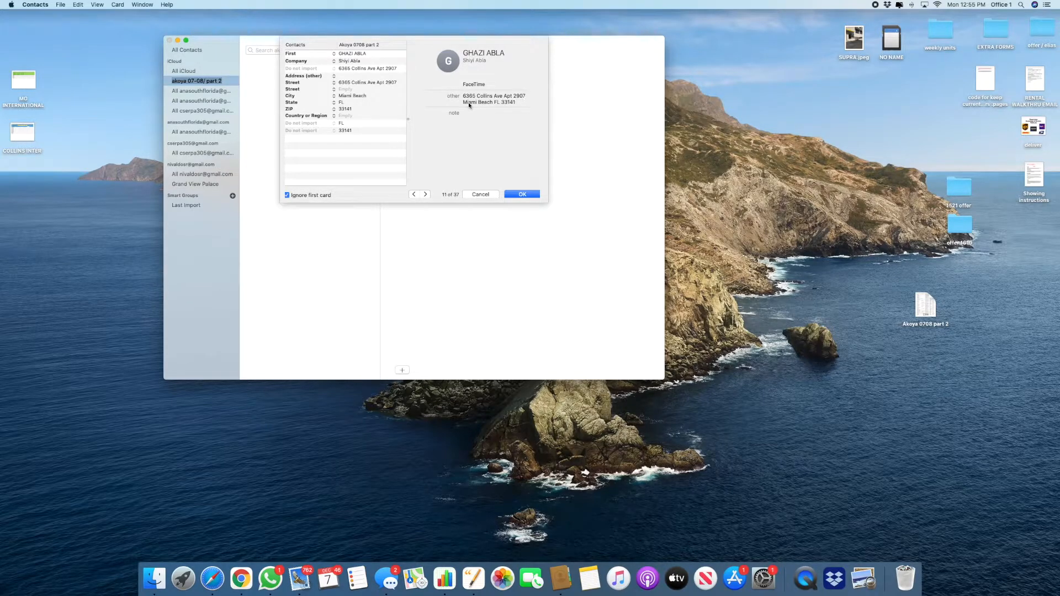
pyautogui.click(425, 195)
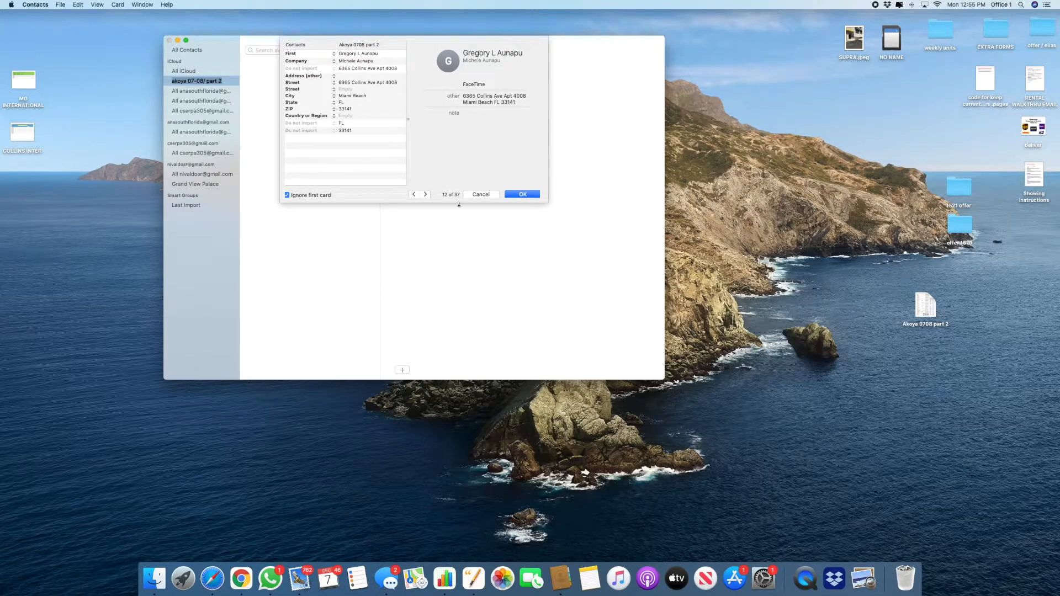
# - Accept the field mapping, keep the new card for the duplicate contact, and import the cards into the akoya 07-08/ part 2 group
pyautogui.click(522, 194)
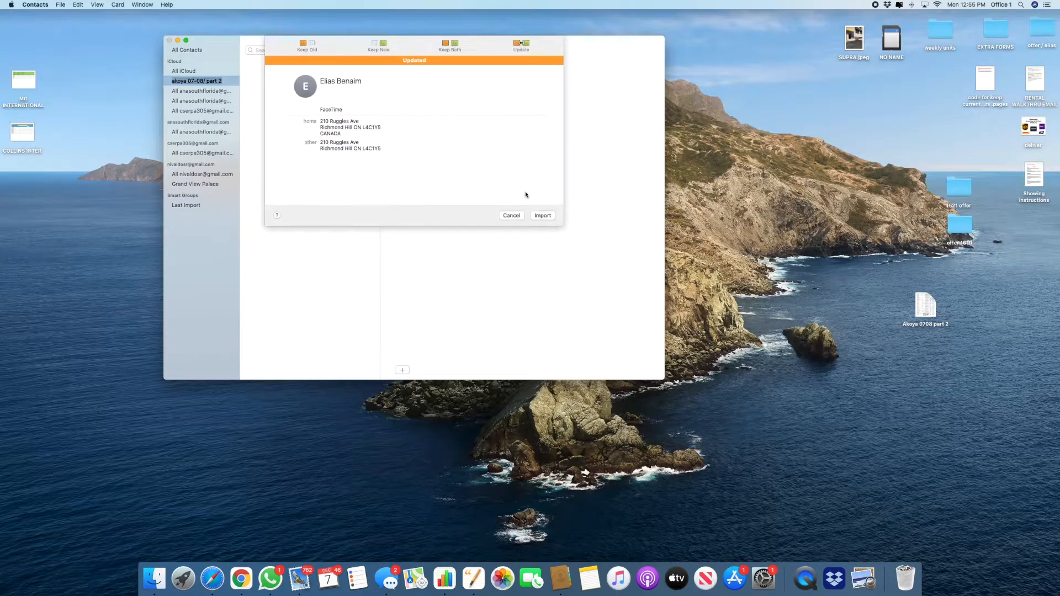
pyautogui.click(371, 48)
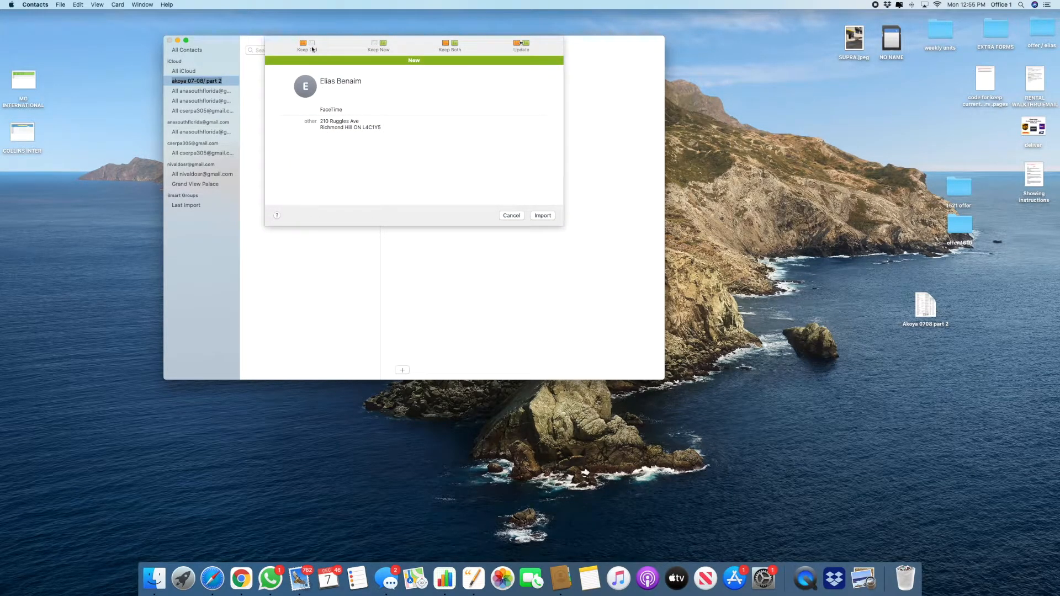
pyautogui.click(542, 216)
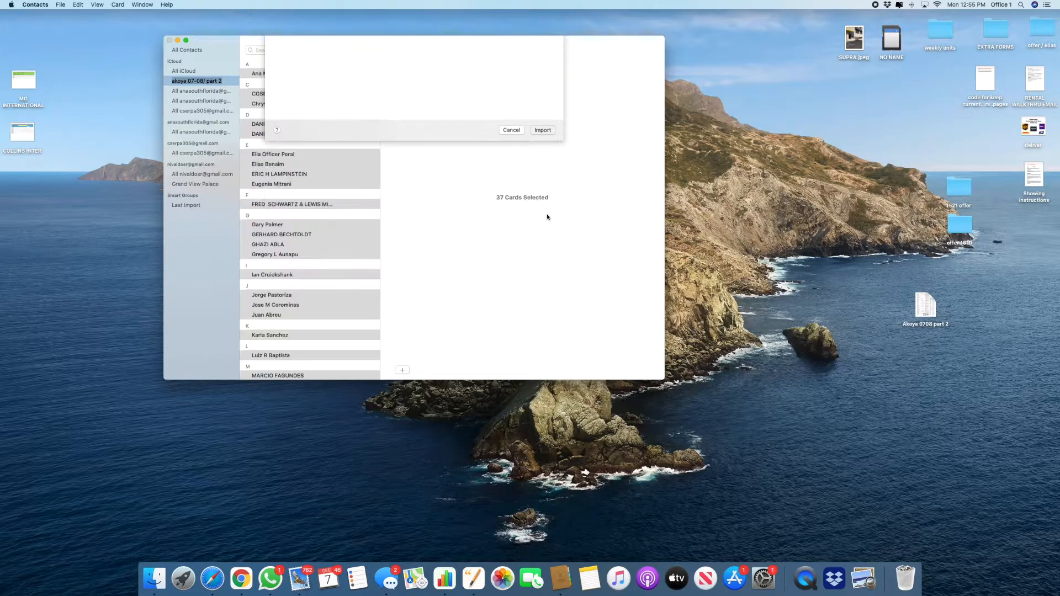
pyautogui.scroll(-10, 334, 103)
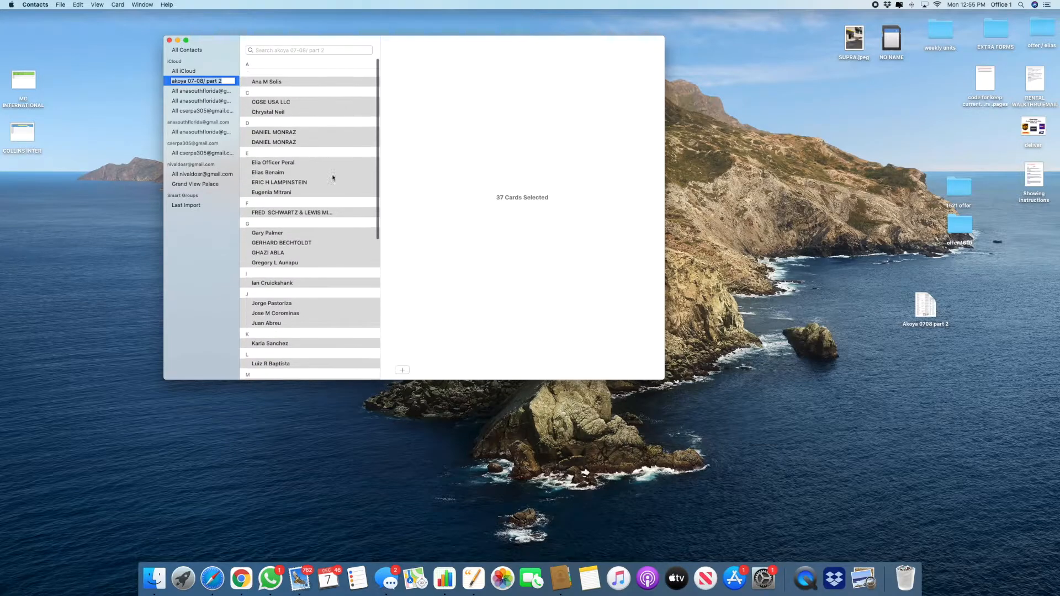
pyautogui.press('Return')
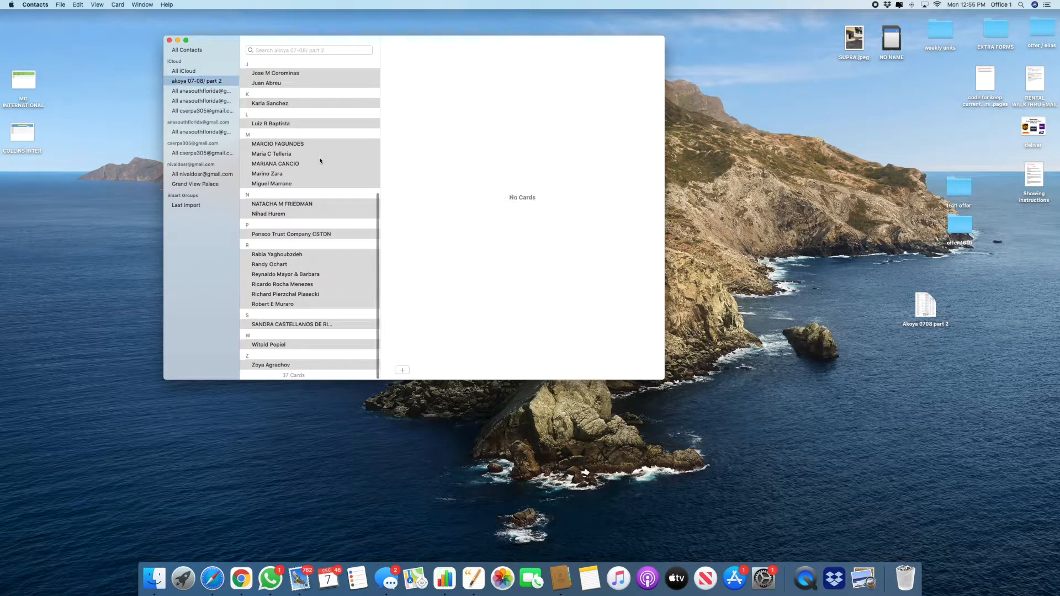
# - Go to My Card and check the sender's name and home address in its editable details
pyautogui.click(118, 4)
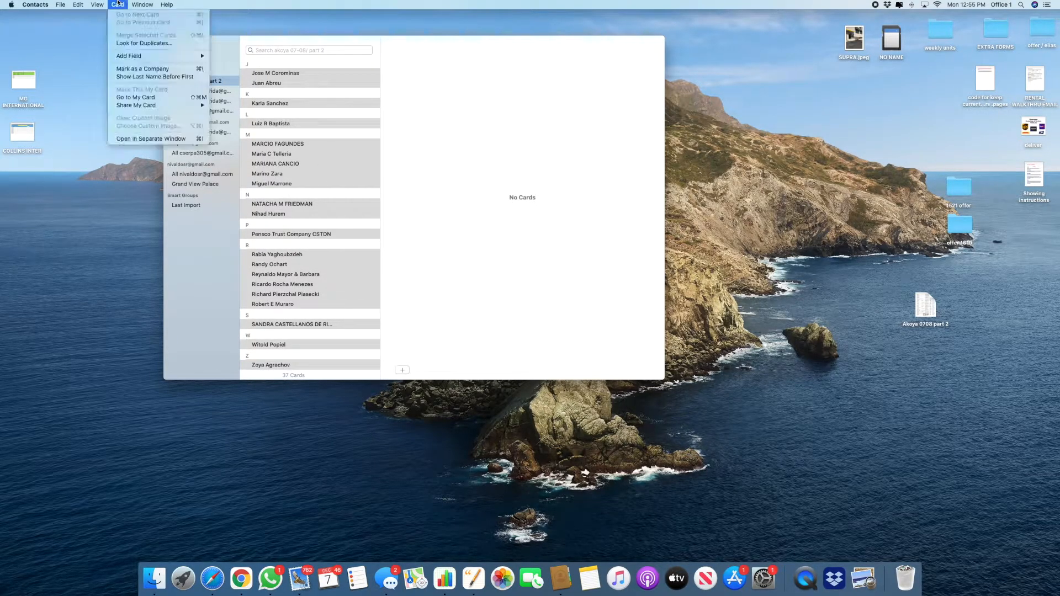
pyautogui.click(139, 100)
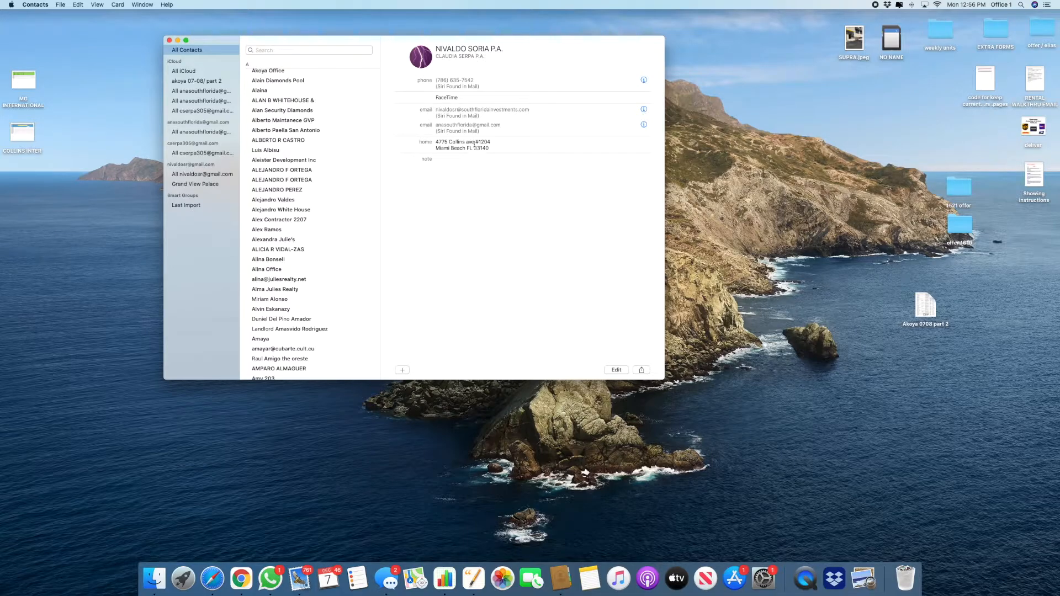
pyautogui.click(615, 370)
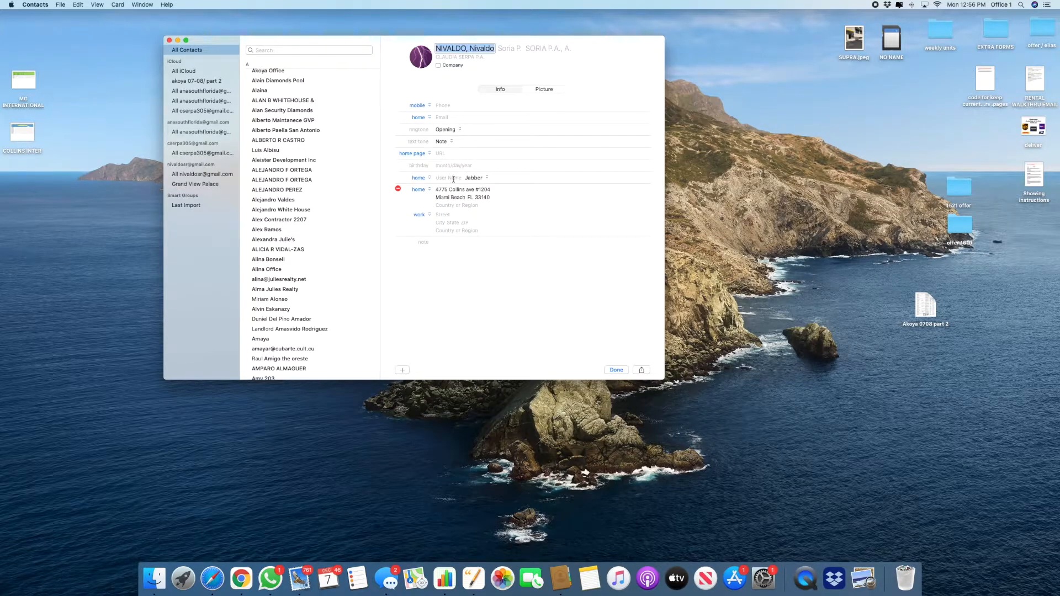
pyautogui.click(613, 370)
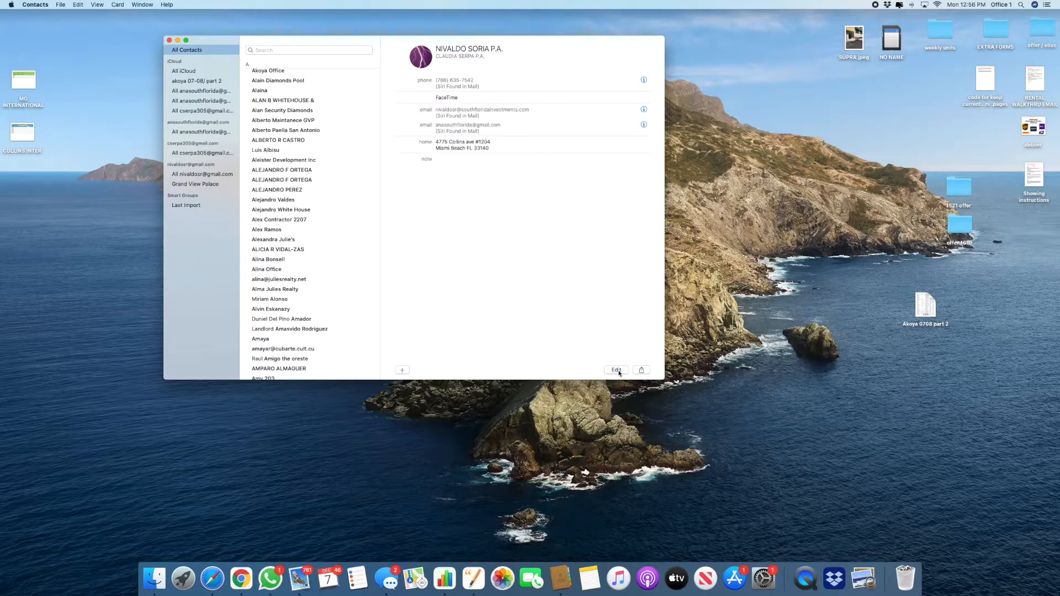
# - Select all contact cards in the akoya 07-08/ part 2 group and open the print settings for them
pyautogui.click(196, 82)
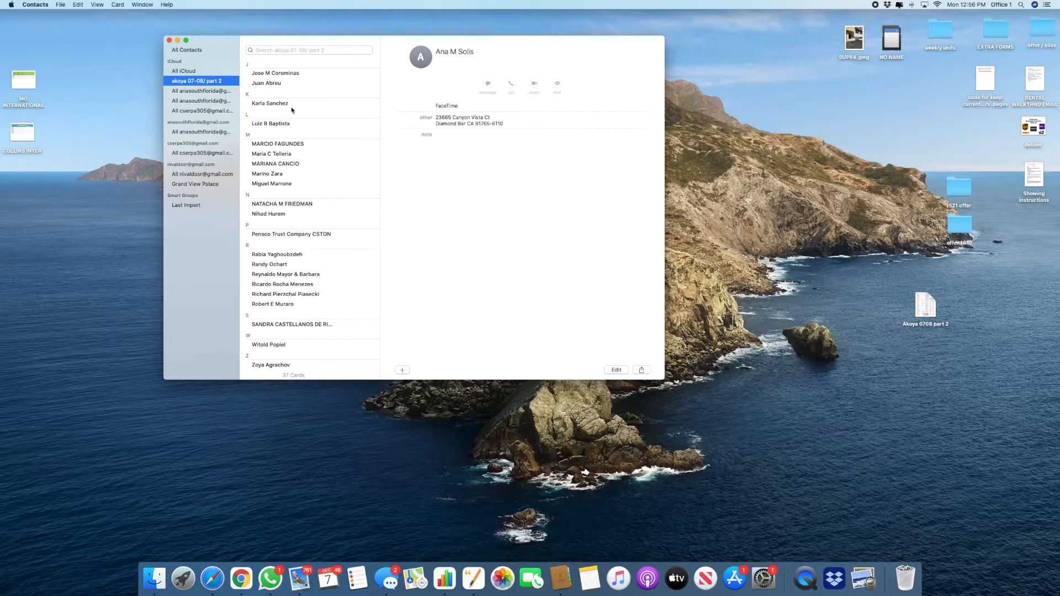
pyautogui.press('Return')
pyautogui.click(361, 140)
pyautogui.press('super+a')
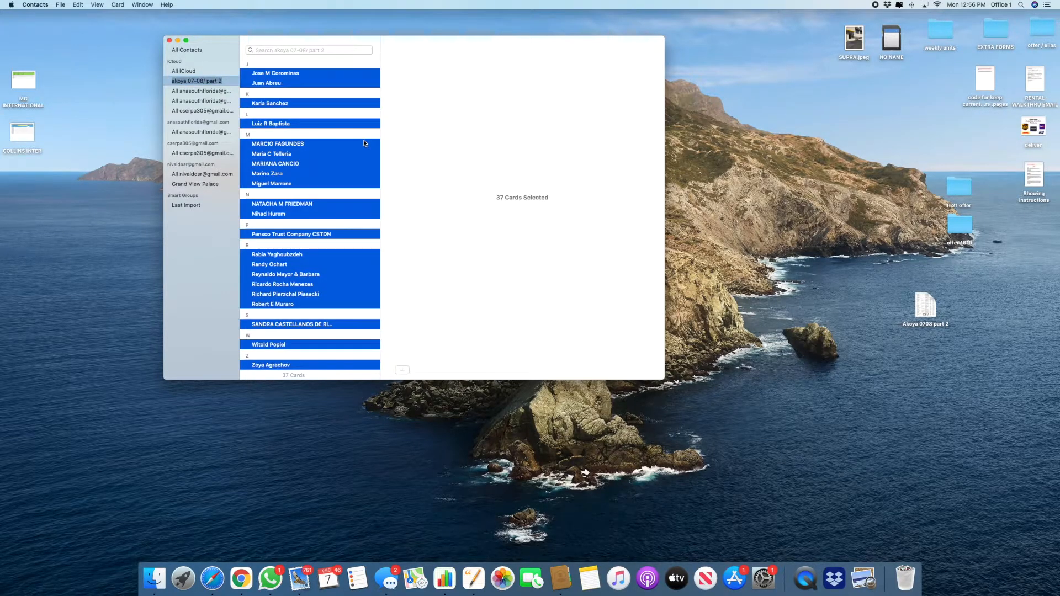
pyautogui.scroll(10, 360, 137)
pyautogui.scroll(-10, 360, 138)
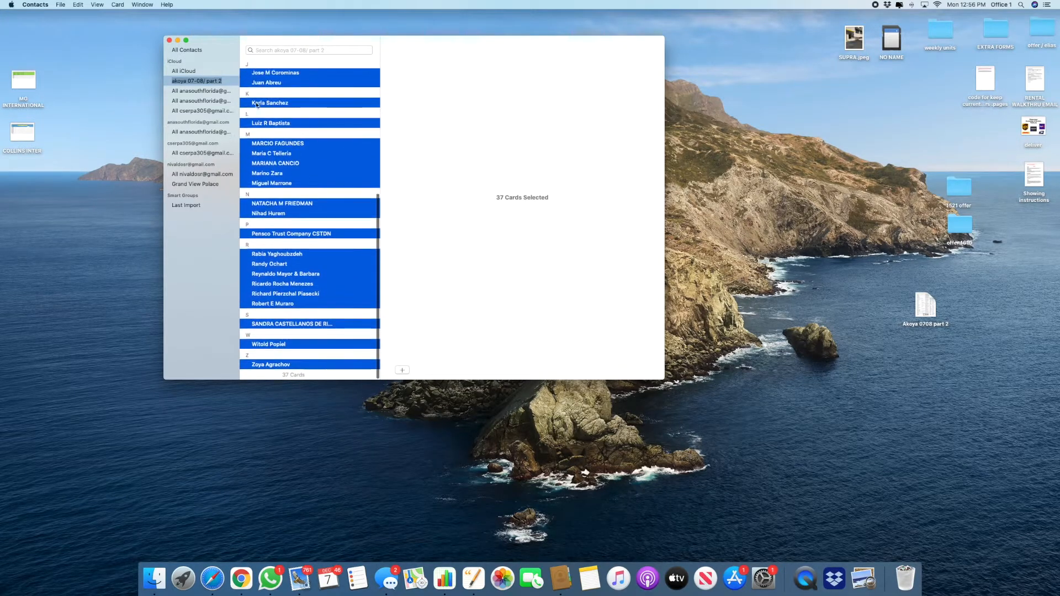
pyautogui.click(60, 5)
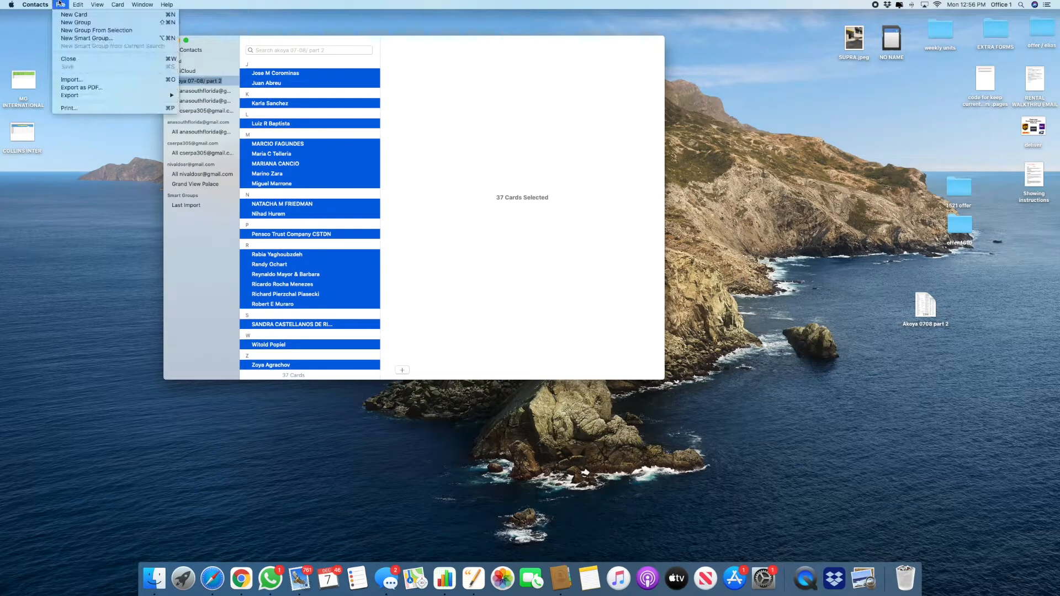
pyautogui.click(76, 108)
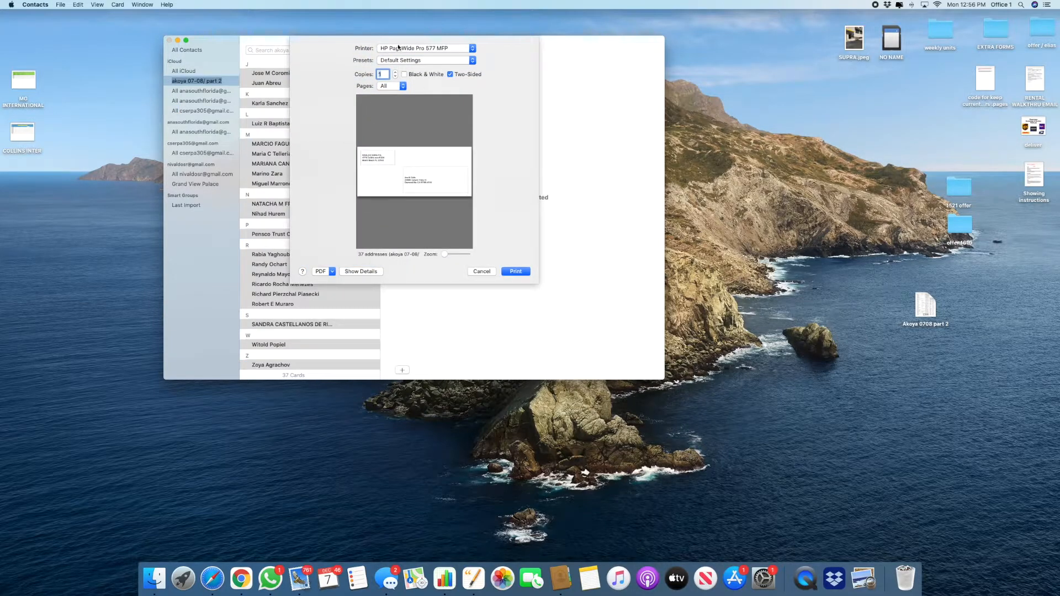
# - Turn off two-sided printing and include the company for both sender and recipient on the envelopes
pyautogui.click(451, 74)
pyautogui.click(359, 271)
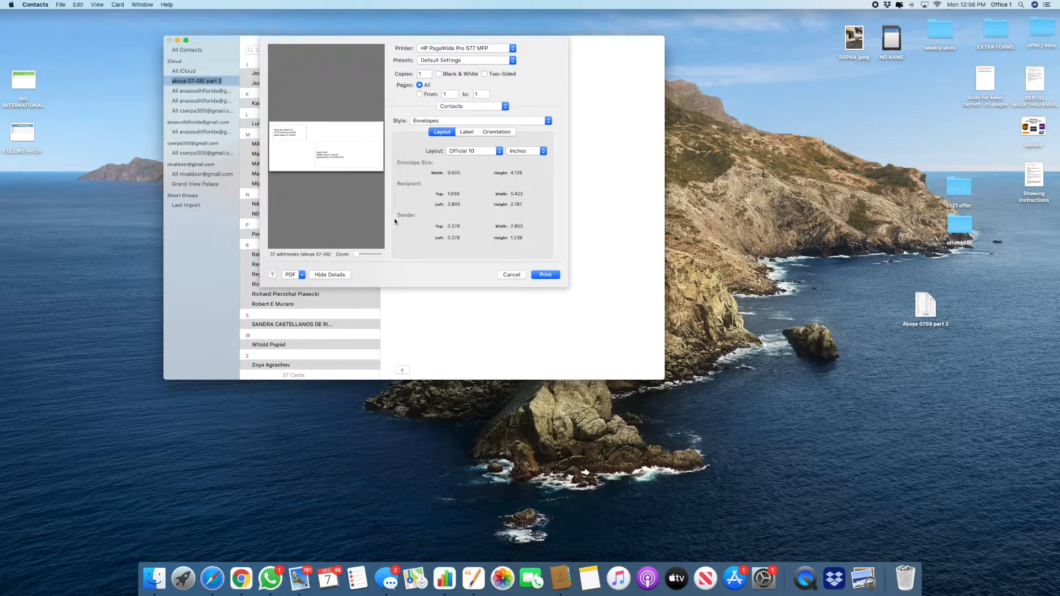
pyautogui.click(466, 132)
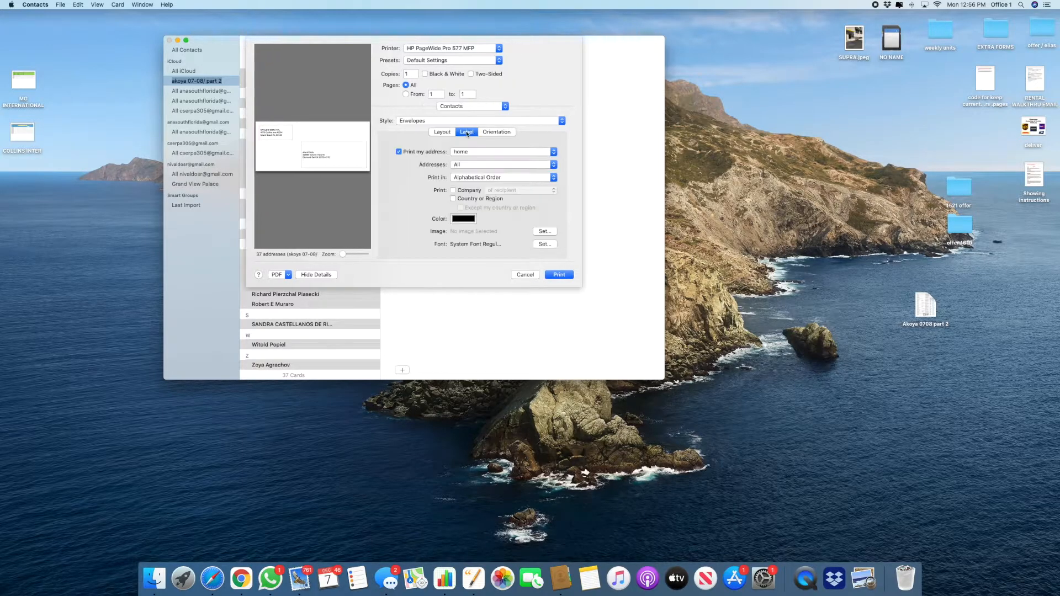
pyautogui.click(453, 190)
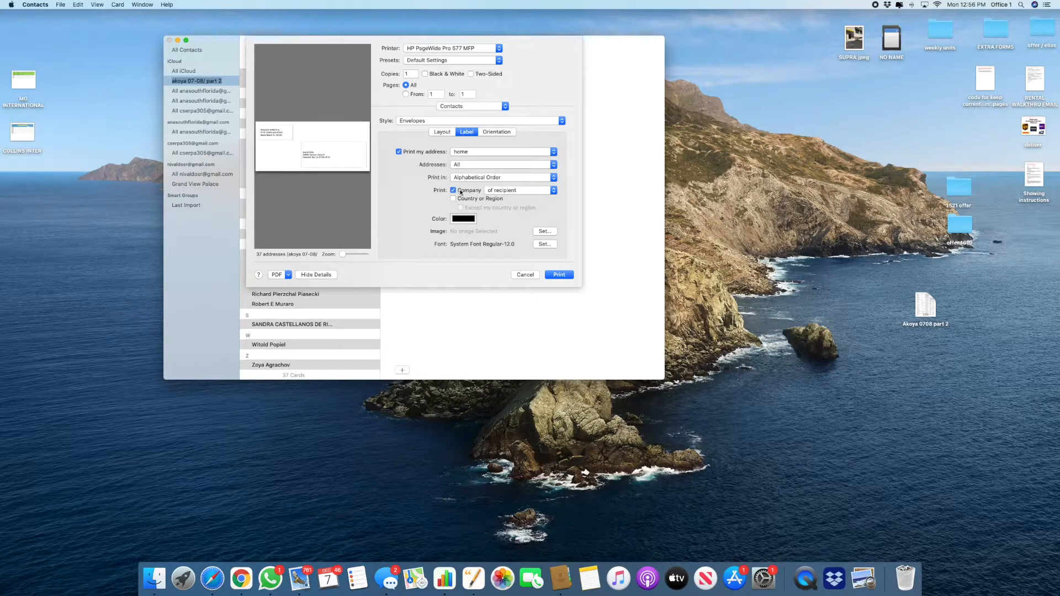
pyautogui.click(514, 191)
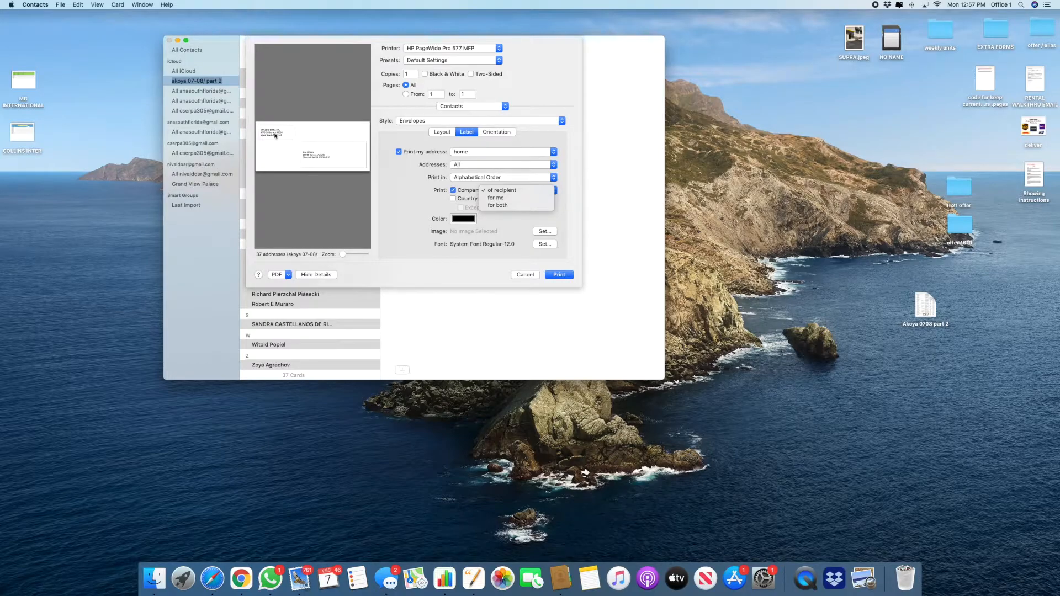
pyautogui.click(502, 205)
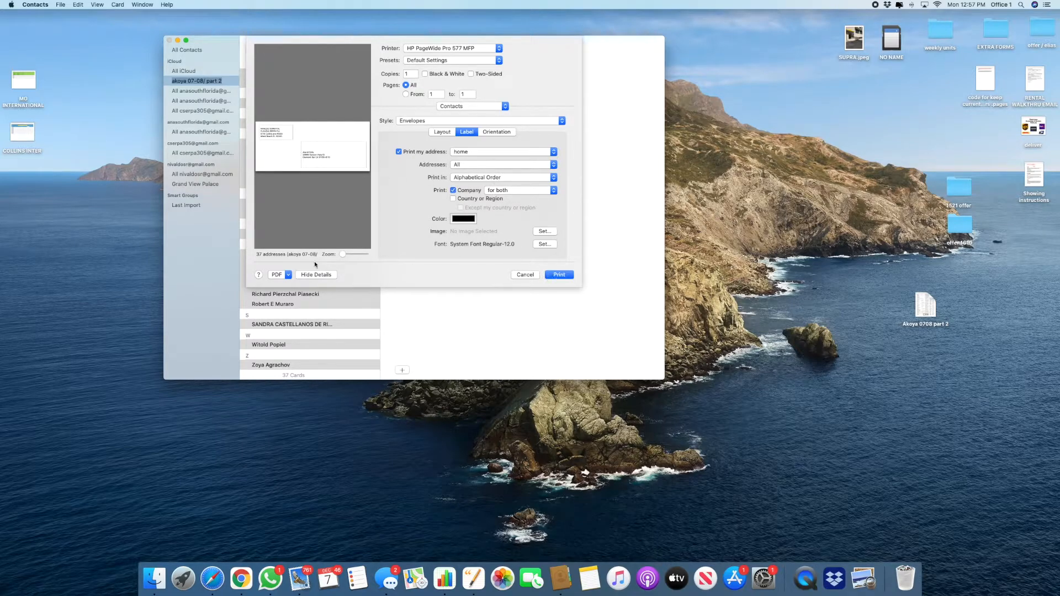
# - Open the envelopes as a PDF in Preview and bring up the print settings for that document
pyautogui.click(284, 275)
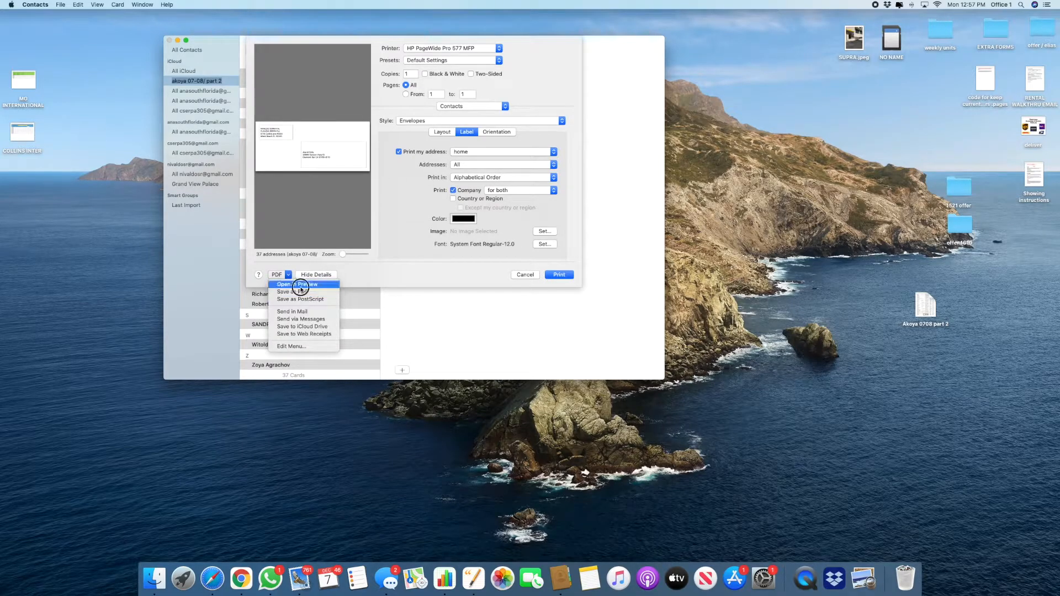
pyautogui.click(301, 285)
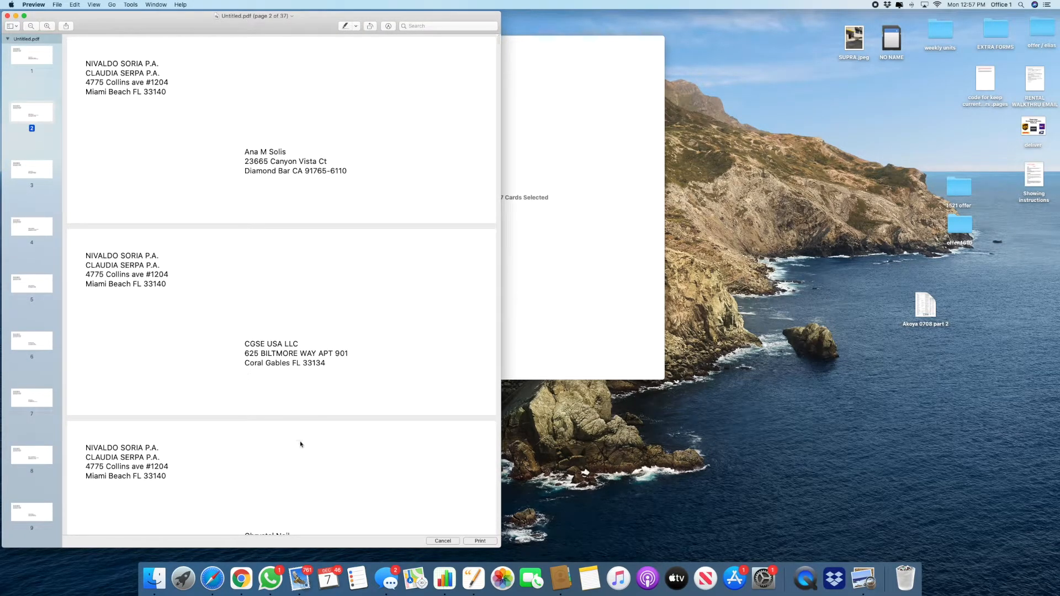
pyautogui.click(57, 5)
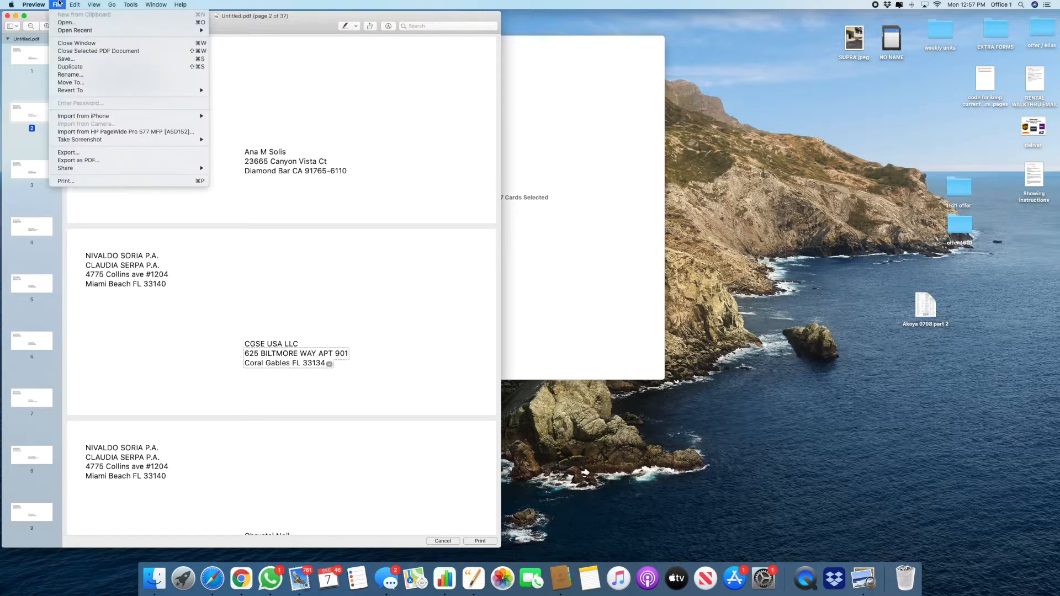
pyautogui.click(73, 180)
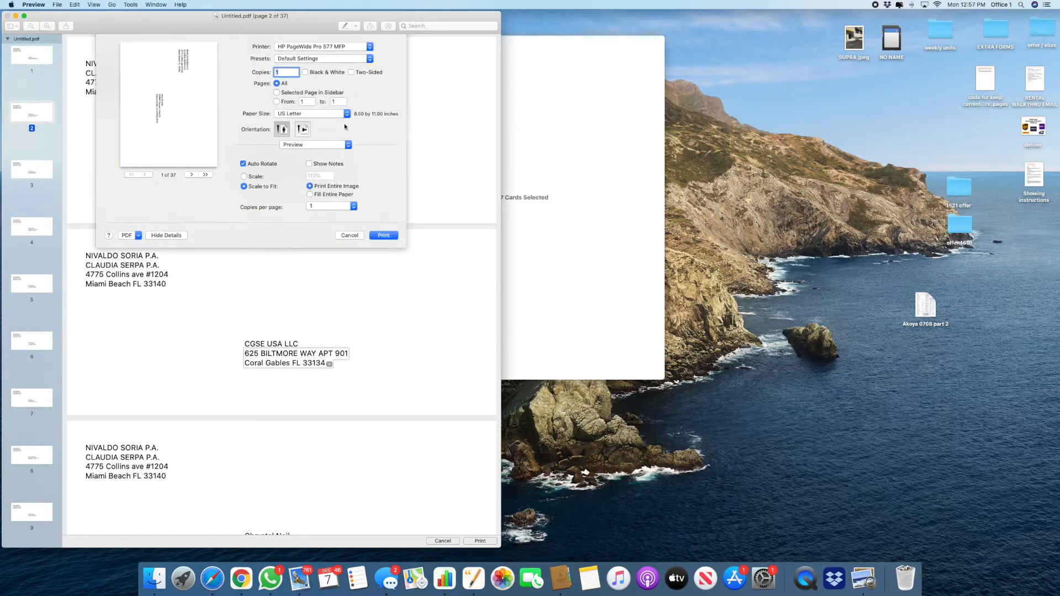
# - Scale the envelopes to fill the entire paper, with landscape orientation and the Envelope #10 paper size
pyautogui.click(309, 194)
pyautogui.click(302, 129)
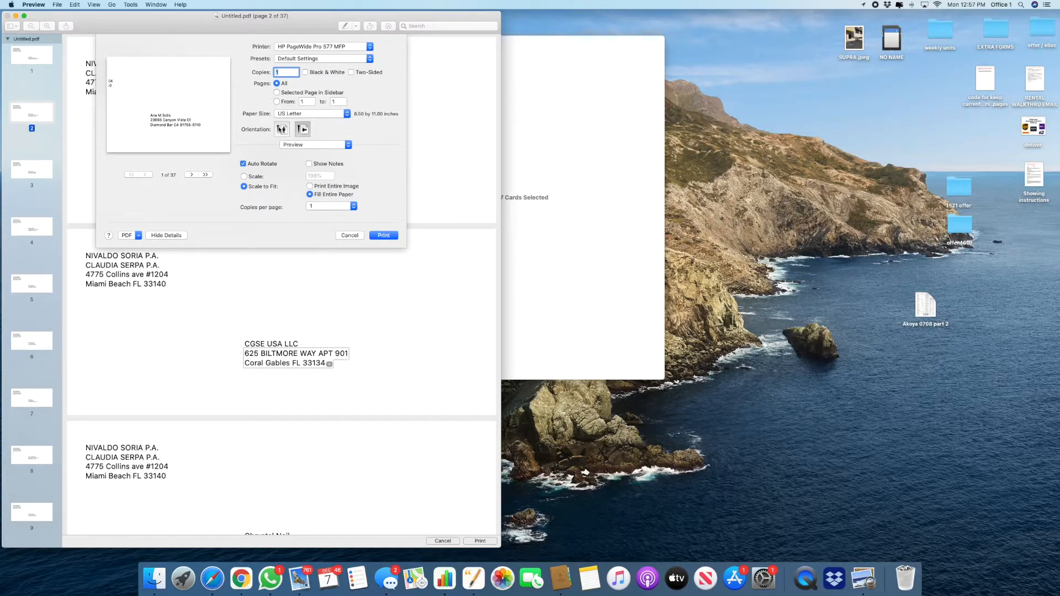
pyautogui.click(292, 114)
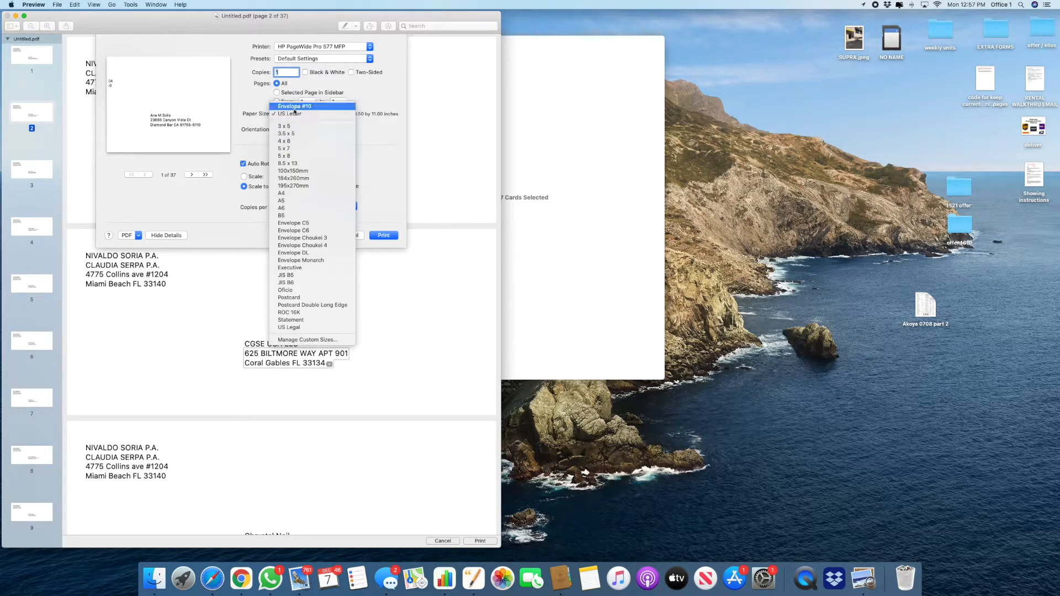
pyautogui.click(295, 107)
pyautogui.click(309, 144)
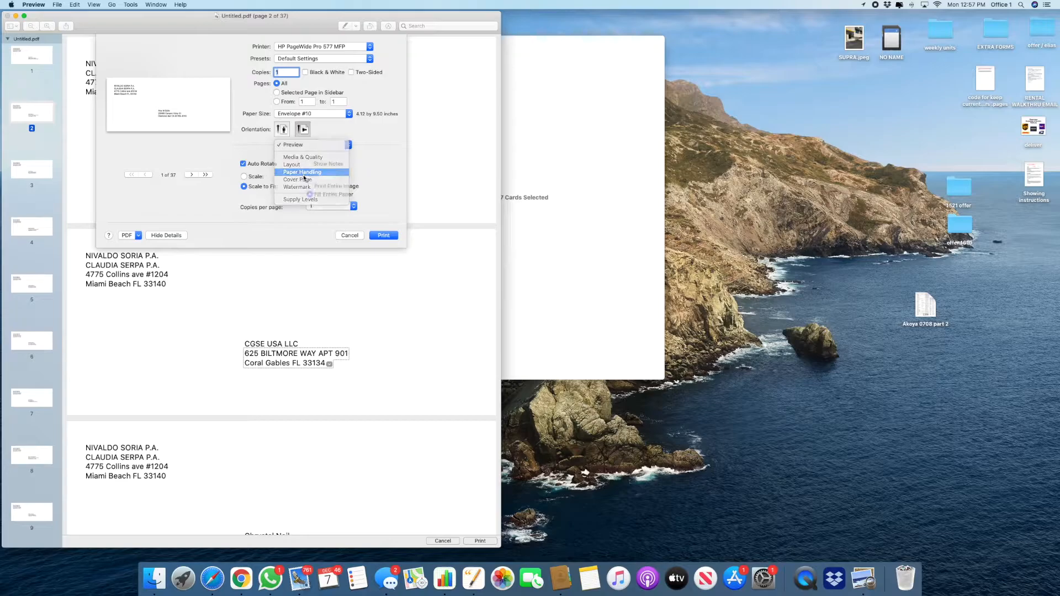
pyautogui.click(304, 174)
pyautogui.click(311, 174)
pyautogui.click(317, 161)
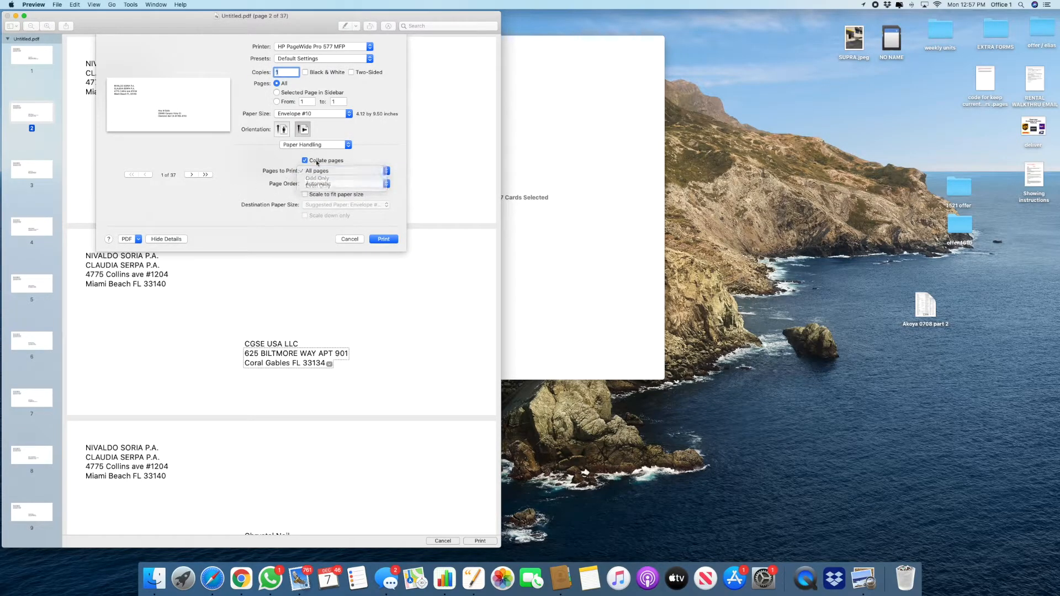
pyautogui.click(304, 145)
pyautogui.click(305, 138)
# - Set the paper feed source to Main Tray in the Media & Quality options
pyautogui.click(312, 144)
pyautogui.click(307, 136)
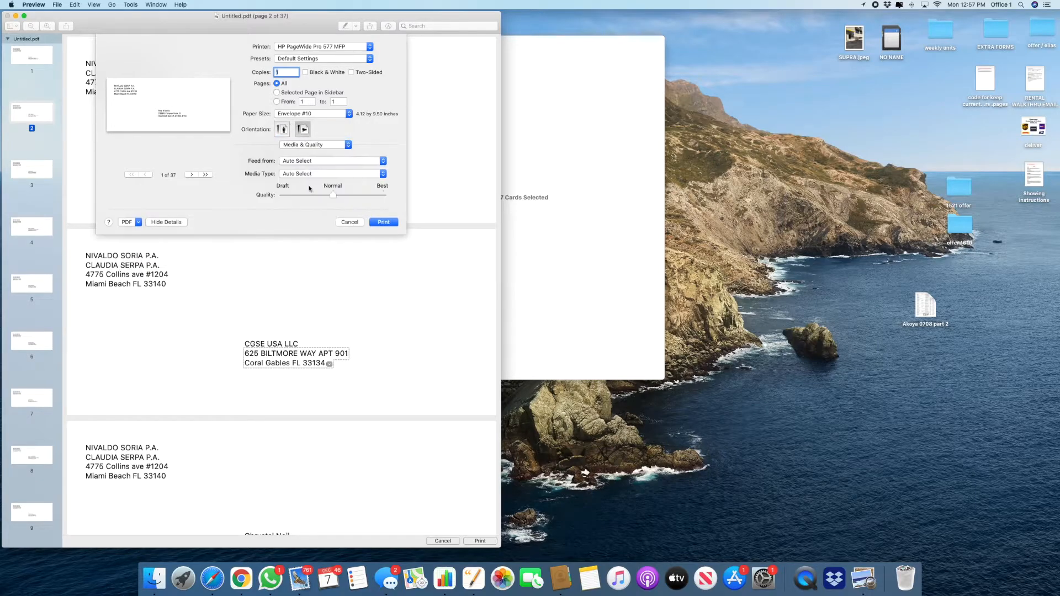
pyautogui.click(306, 161)
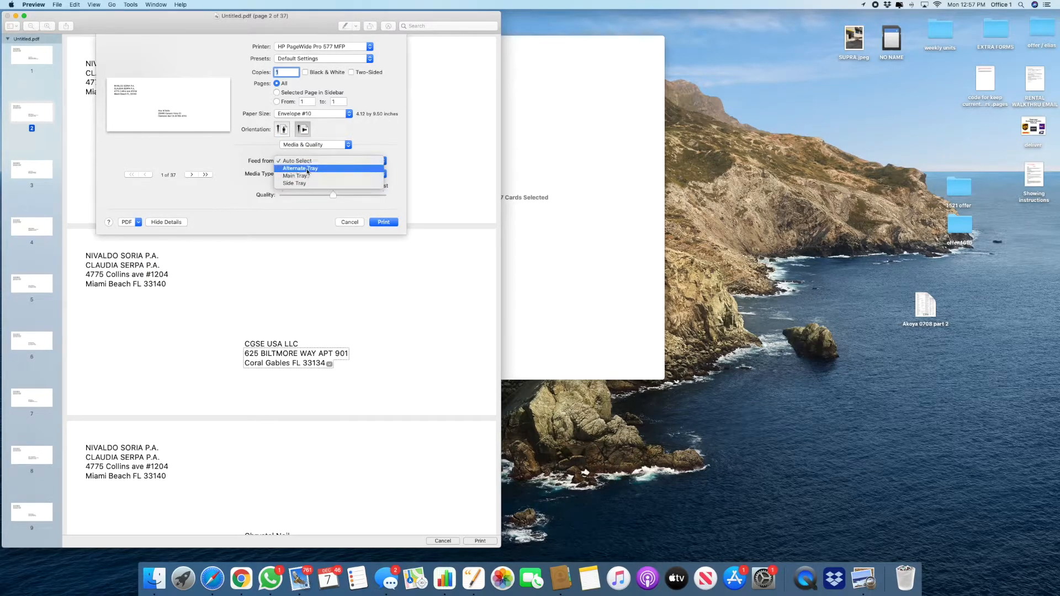
pyautogui.click(307, 169)
pyautogui.click(306, 163)
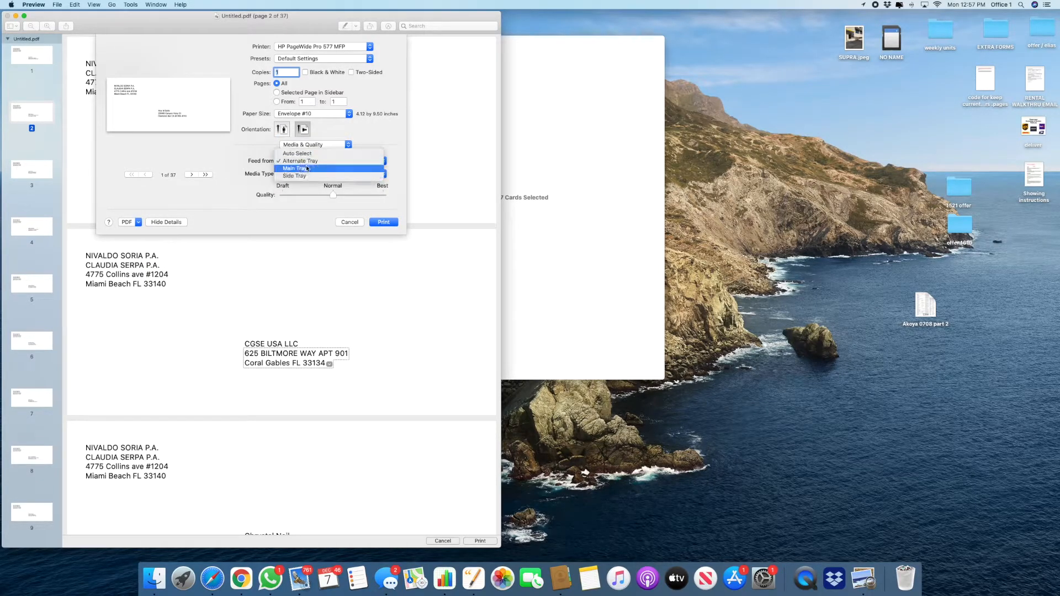
pyautogui.click(305, 170)
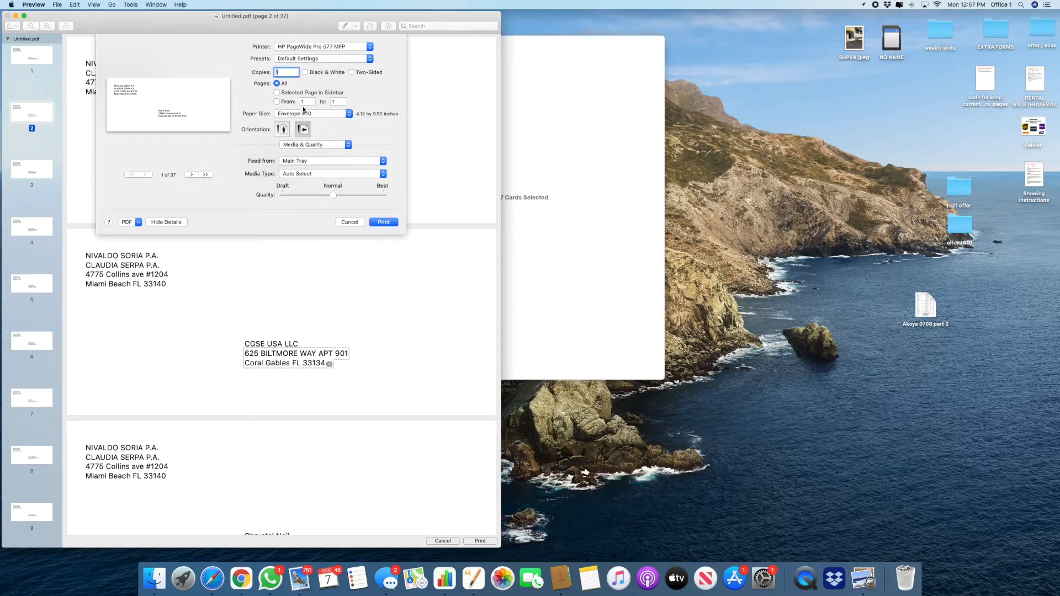
# - Jump to the last envelope in the print preview, print all the envelopes, and close the PDF
pyautogui.click(206, 175)
pyautogui.click(388, 220)
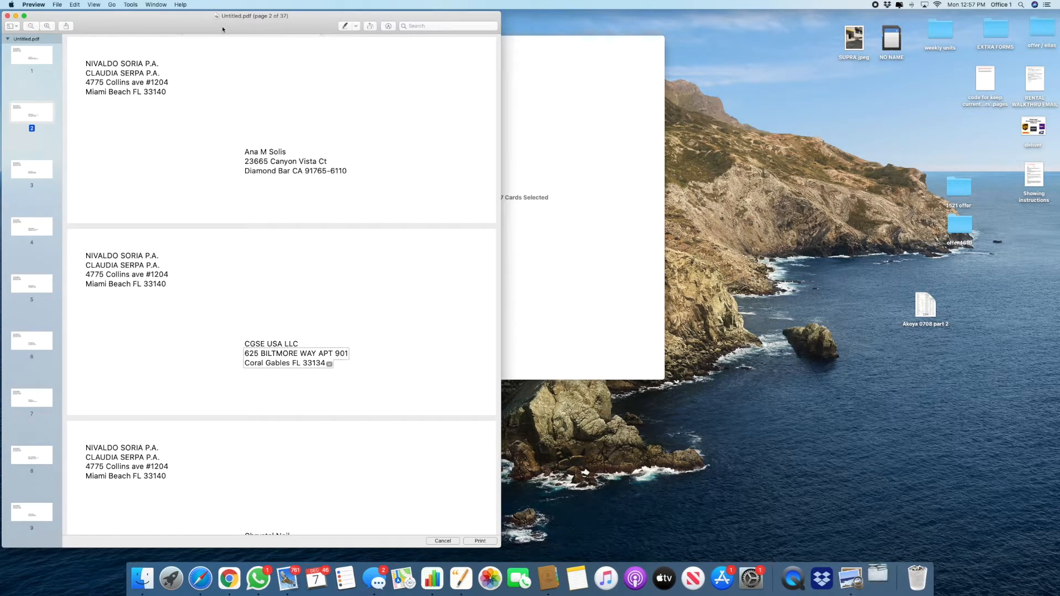
pyautogui.click(7, 16)
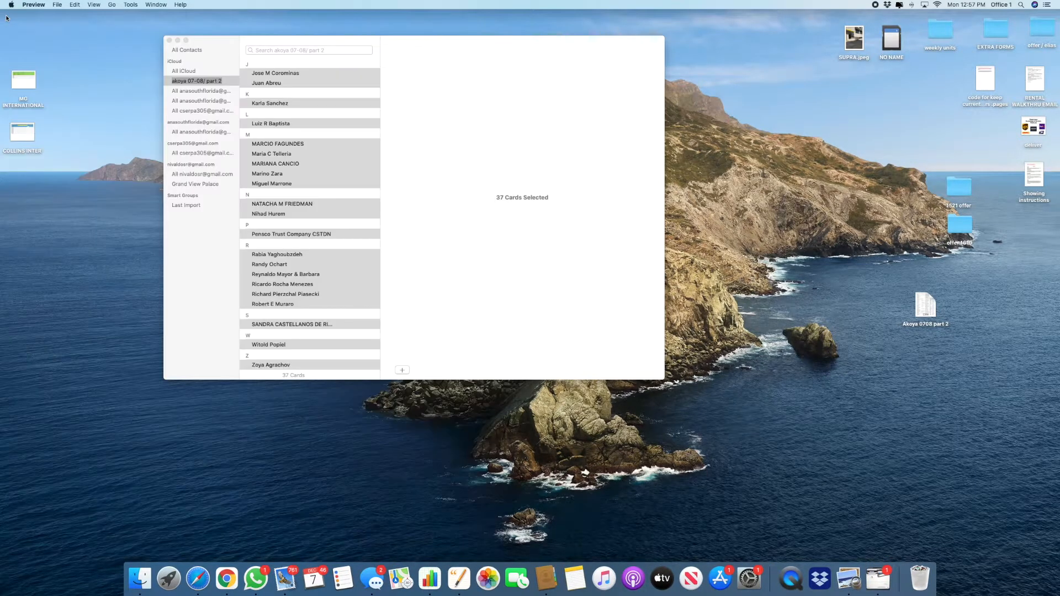
# - Move the Akoya 0708 part 2 file from the desktop to the trash, deleting it everywhere, including Dropbox
pyautogui.click(560, 313)
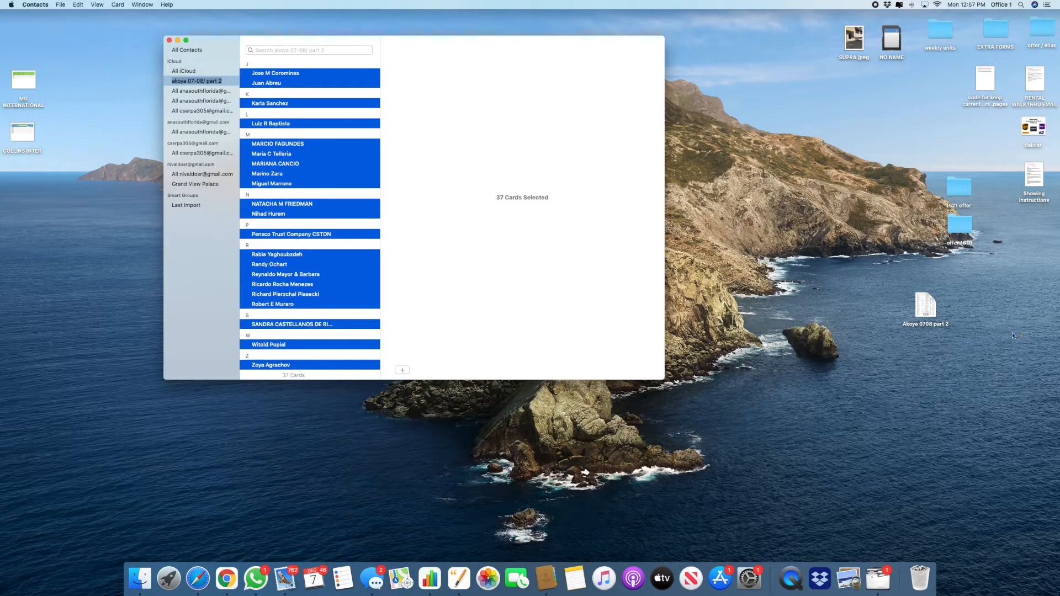
pyautogui.moveTo(925, 309); pyautogui.dragTo(919, 580)
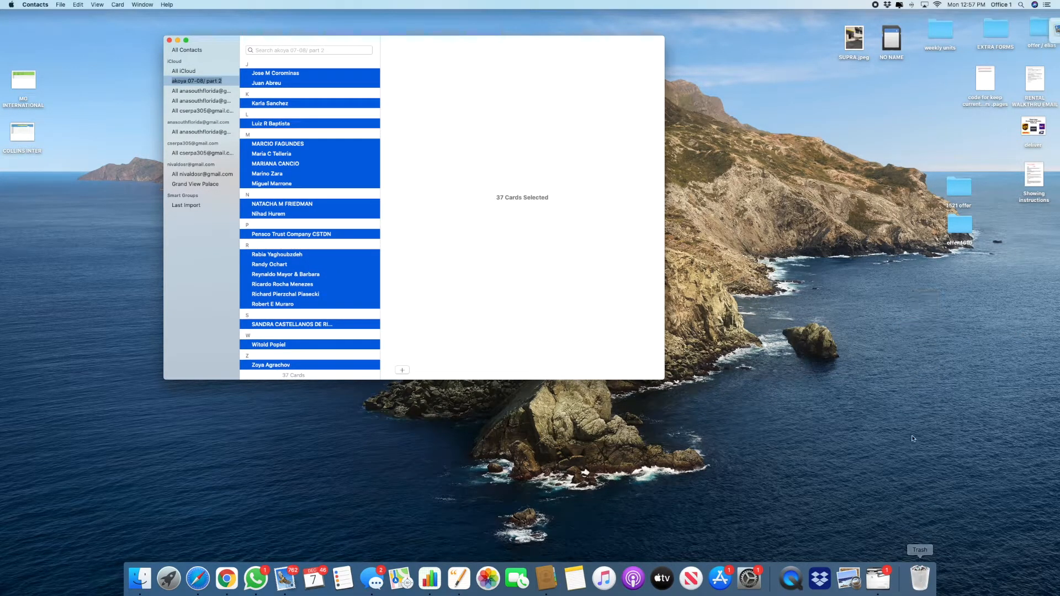
pyautogui.scroll(10, 331, 167)
pyautogui.click(209, 82)
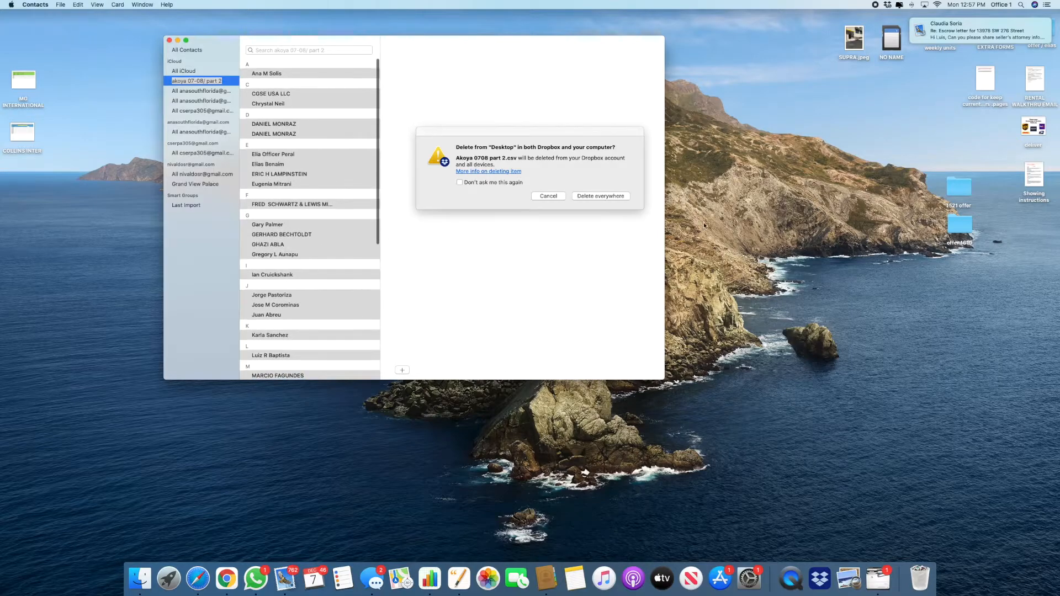
pyautogui.click(614, 195)
pyautogui.doubleClick(197, 80)
pyautogui.press('BackSpace')
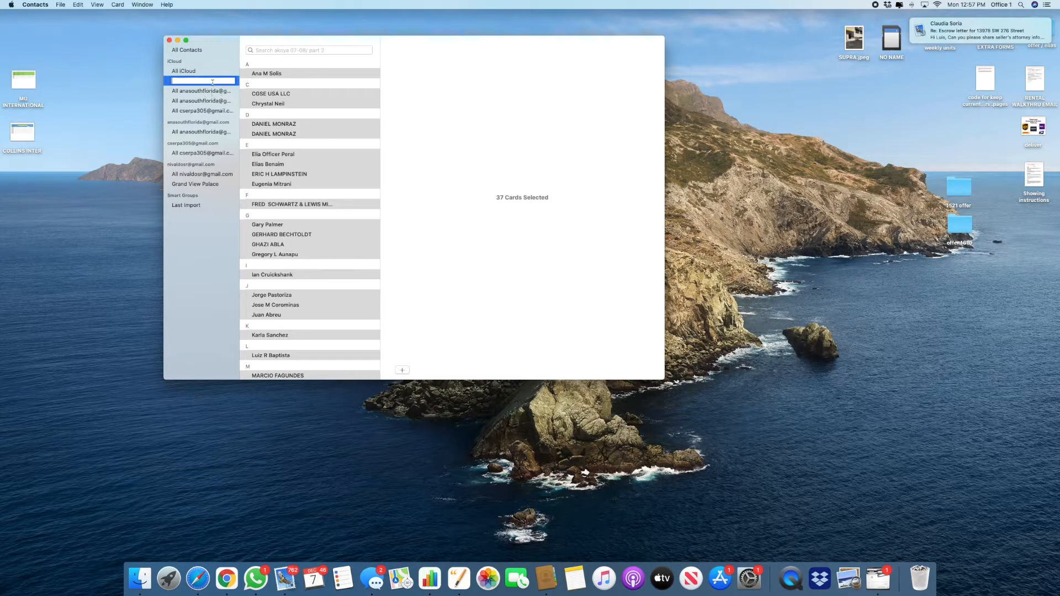
pyautogui.click(233, 144)
pyautogui.click(291, 172)
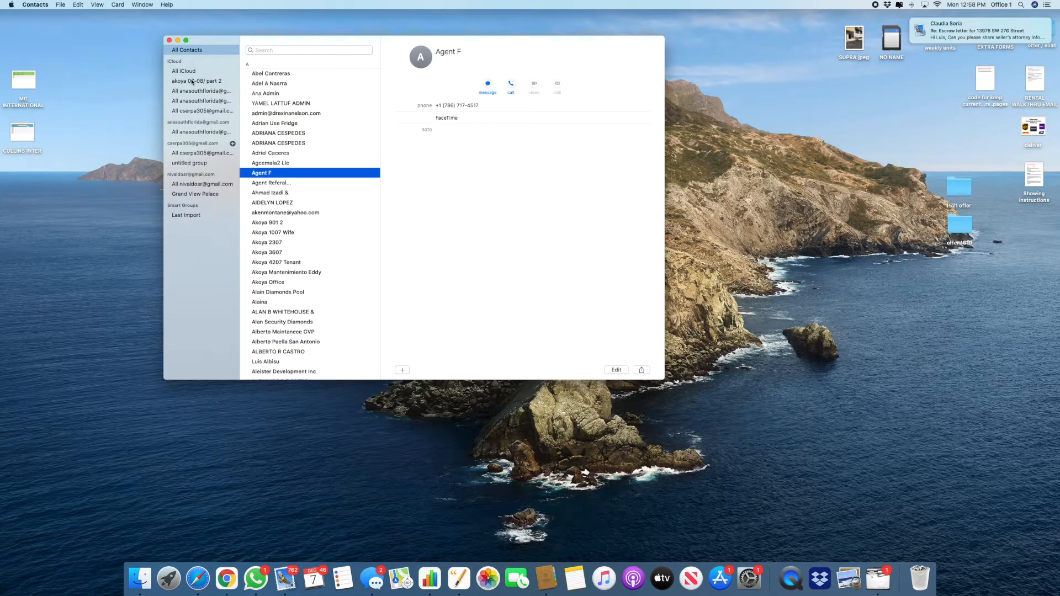
# - Delete all the contact cards in the akoya 07-08/ part 2 group instead of only removing them from the group
pyautogui.click(192, 81)
pyautogui.click(311, 144)
pyautogui.press('super+a')
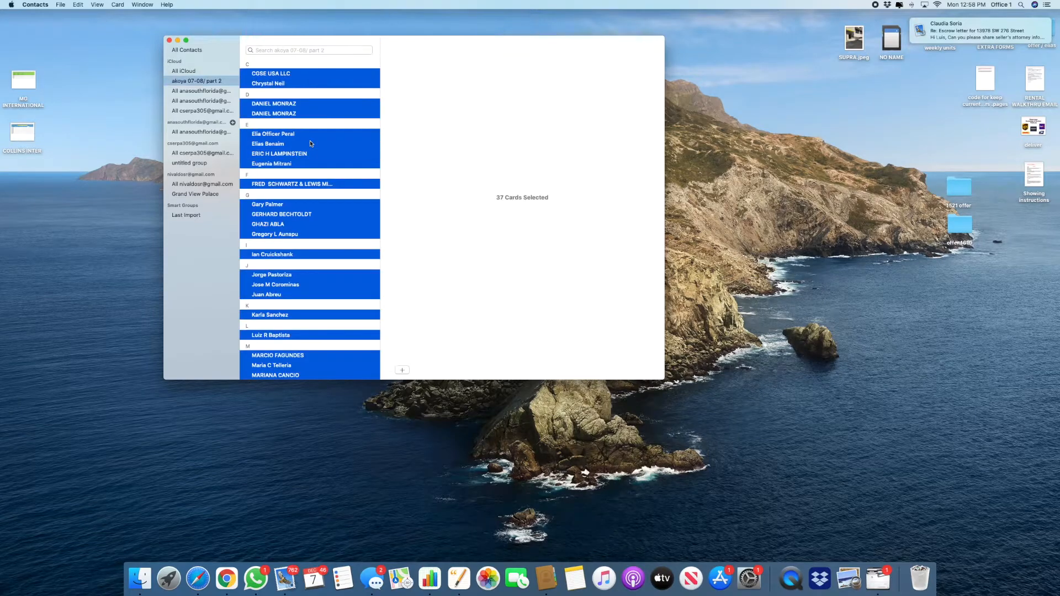
pyautogui.press('BackSpace')
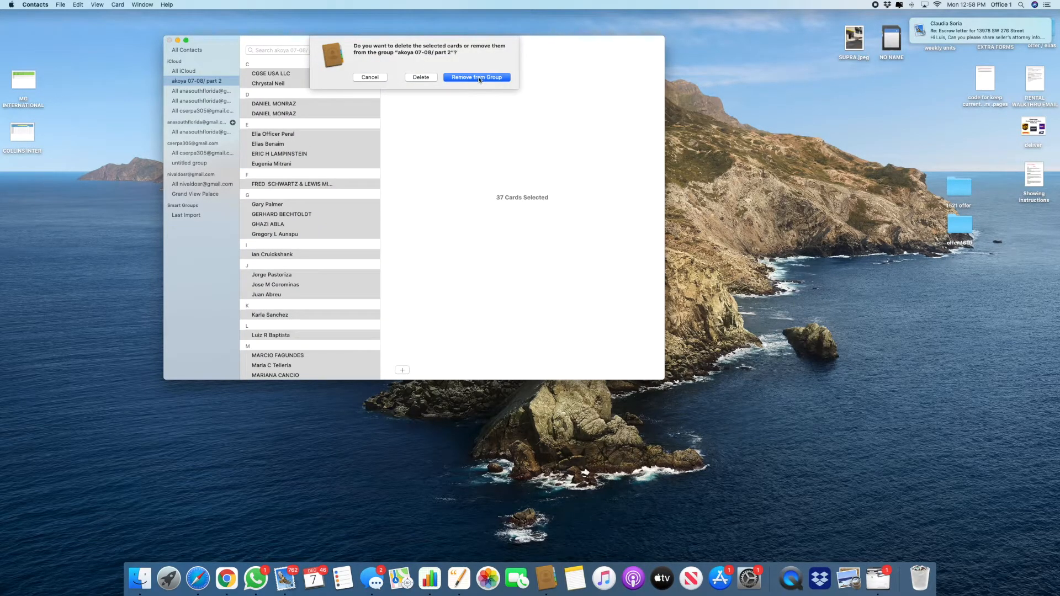
pyautogui.click(421, 77)
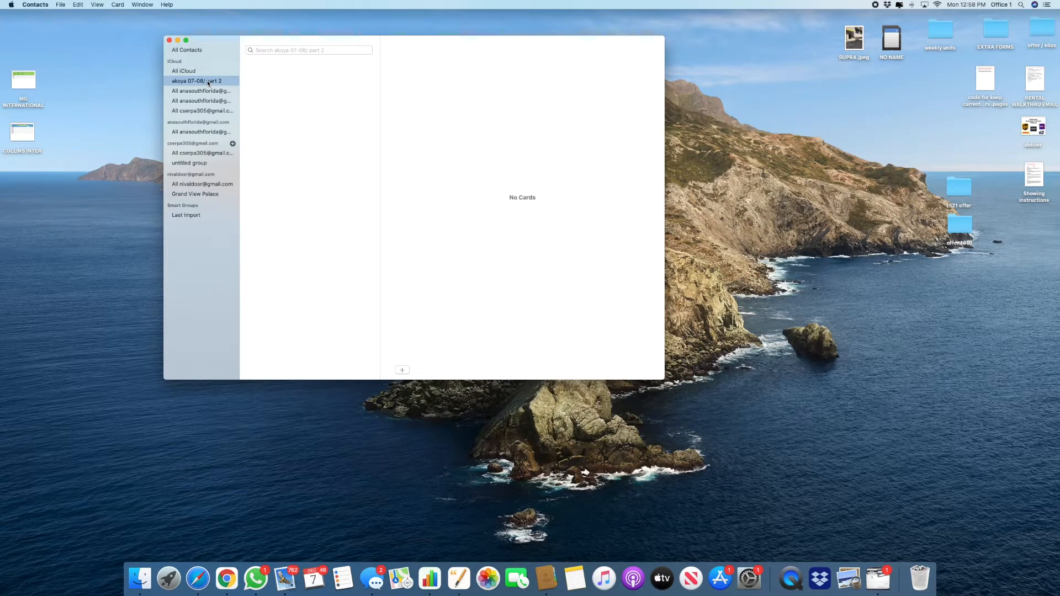
# - Delete the emptied akoya 07-08/ part 2 group and close the Contacts window
pyautogui.press('BackSpace')
pyautogui.click(486, 77)
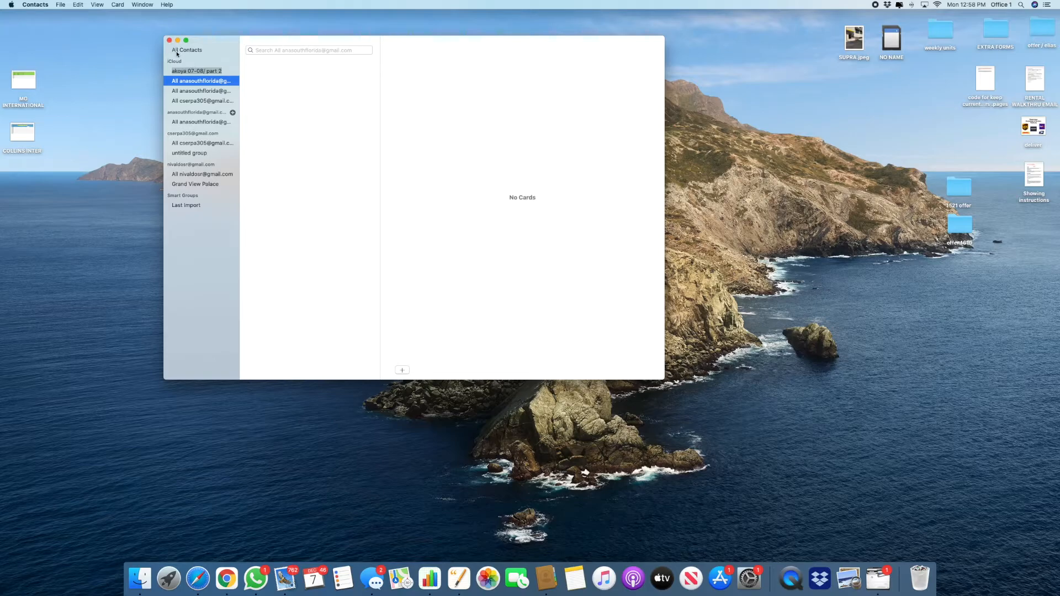
pyautogui.doubleClick(204, 70)
pyautogui.click(216, 71)
pyautogui.click(168, 40)
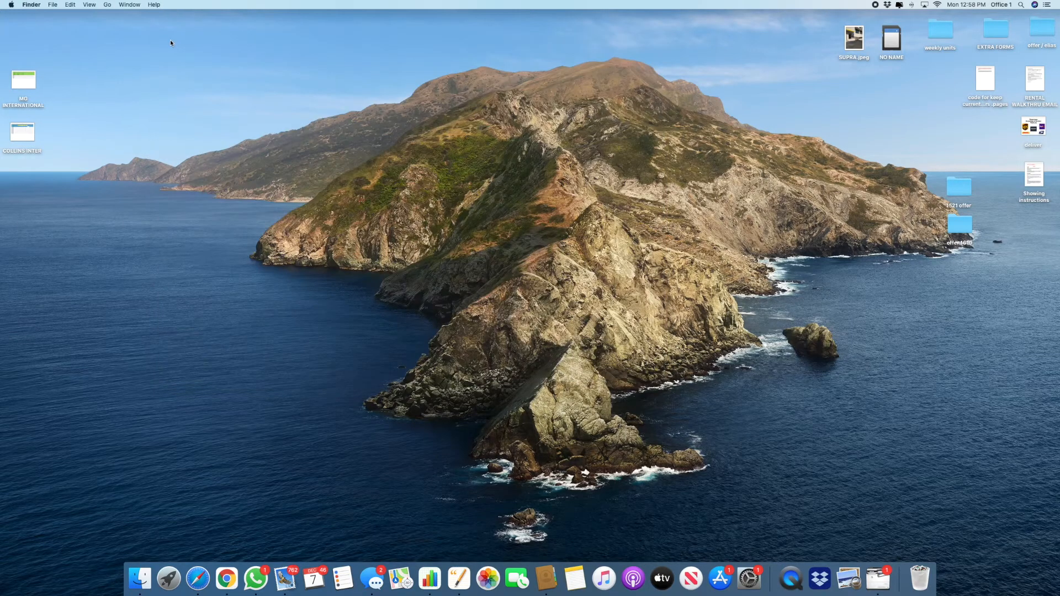
pyautogui.hotkey('ctrl', 'Up')
pyautogui.click(450, 31)
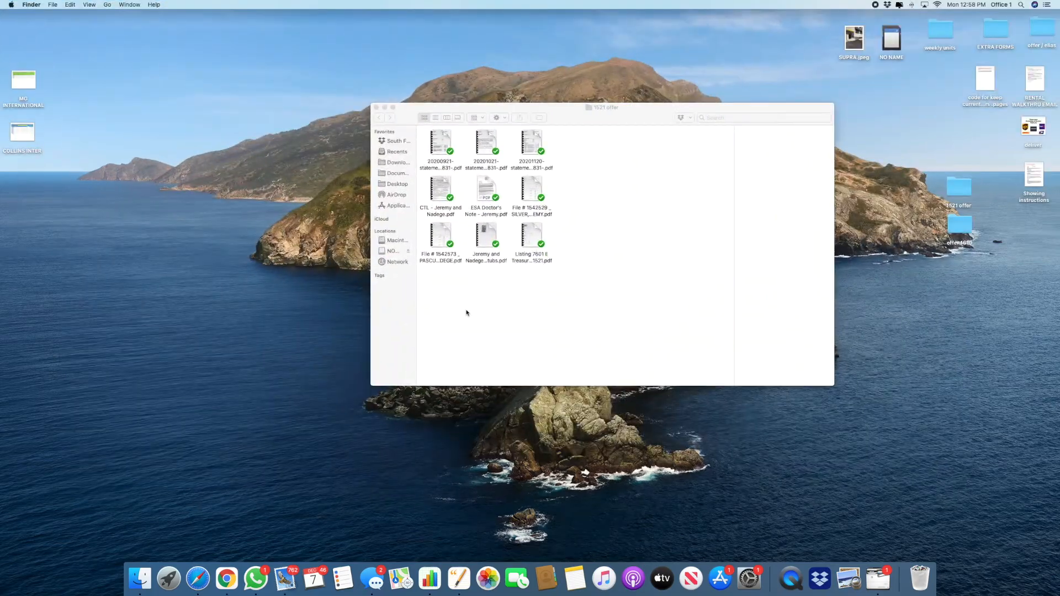
pyautogui.hotkey('ctrl', 'Right')
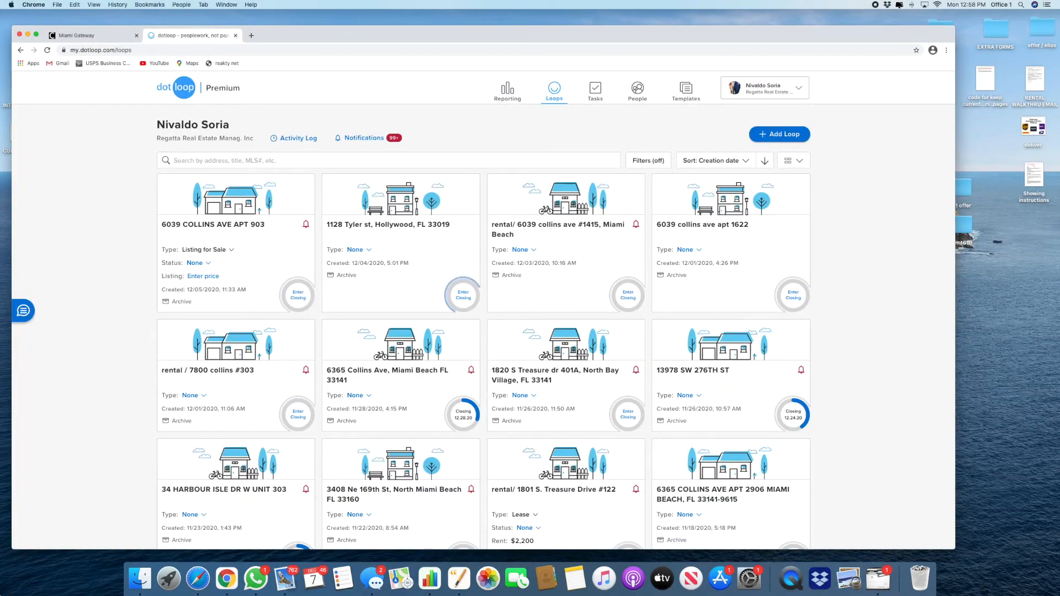
pyautogui.hotkey('ctrl', 'Right')
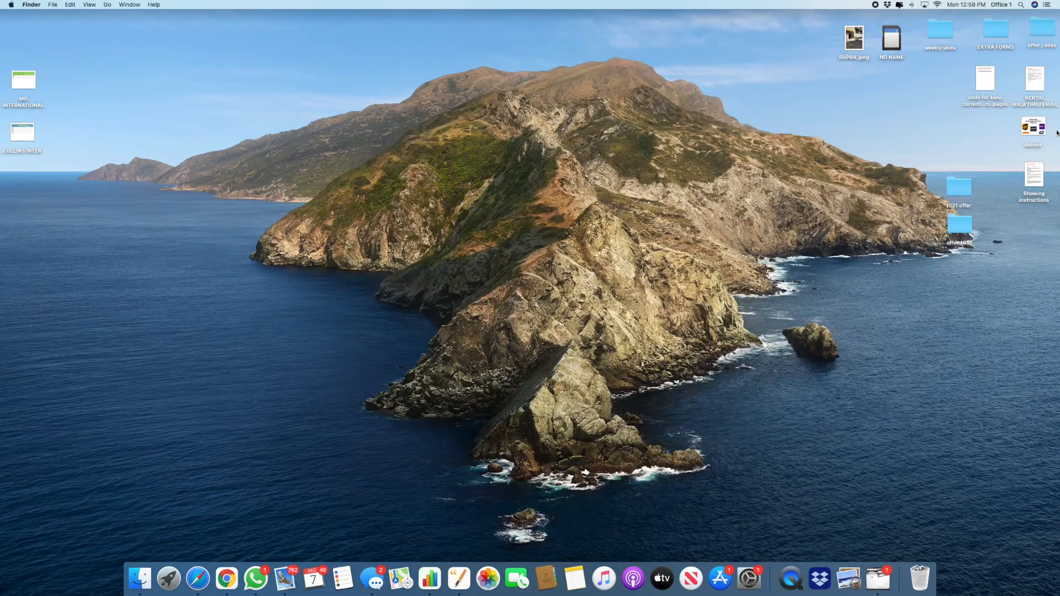